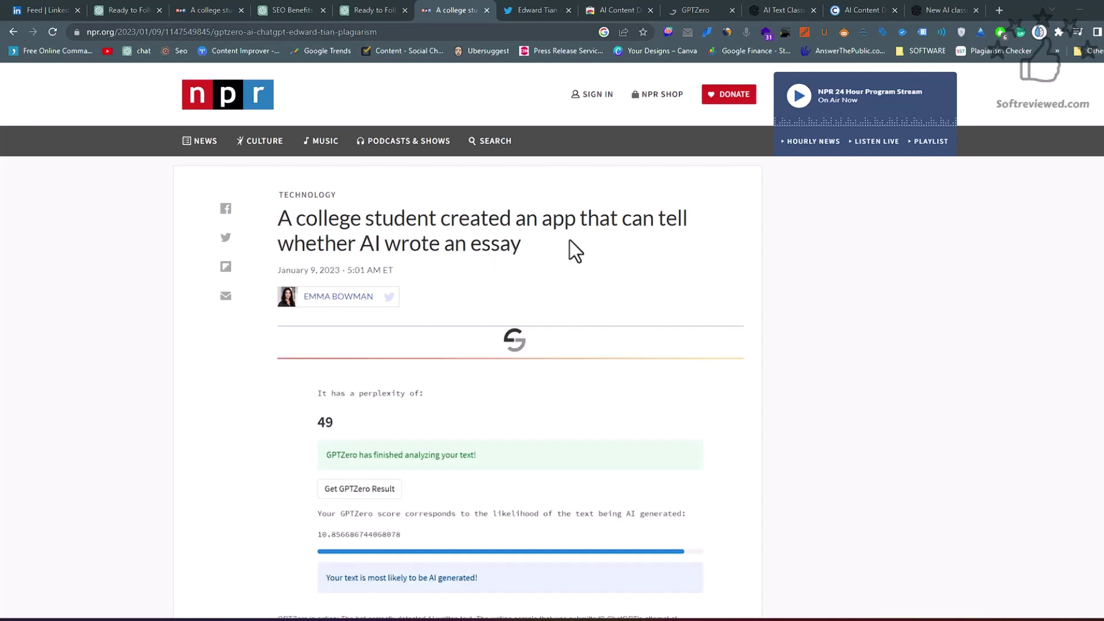
Scroll the NPR GPTZero article to 'How GPTZero works' and highlight the word GPTZero in its heading.
{"action": "scroll", "coordinate": [569, 240], "scroll_direction": "down", "scroll_amount": 8}
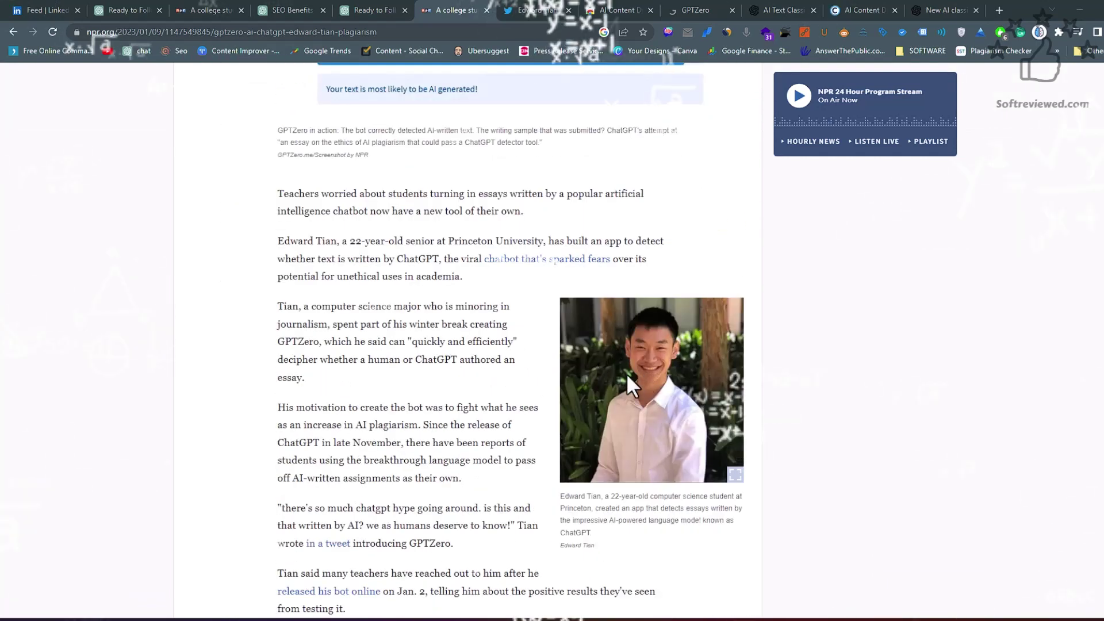
{"action": "scroll", "coordinate": [627, 374], "scroll_direction": "down", "scroll_amount": 2}
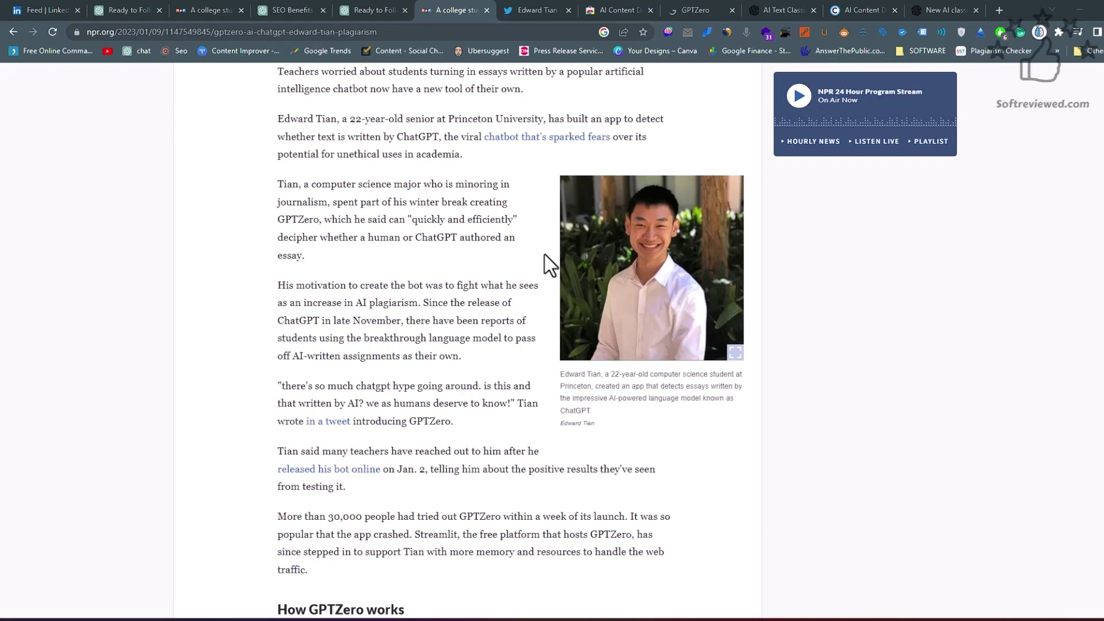
{"action": "scroll", "coordinate": [544, 254], "scroll_direction": "down", "scroll_amount": 2}
{"action": "scroll", "coordinate": [615, 291], "scroll_direction": "down", "scroll_amount": 2}
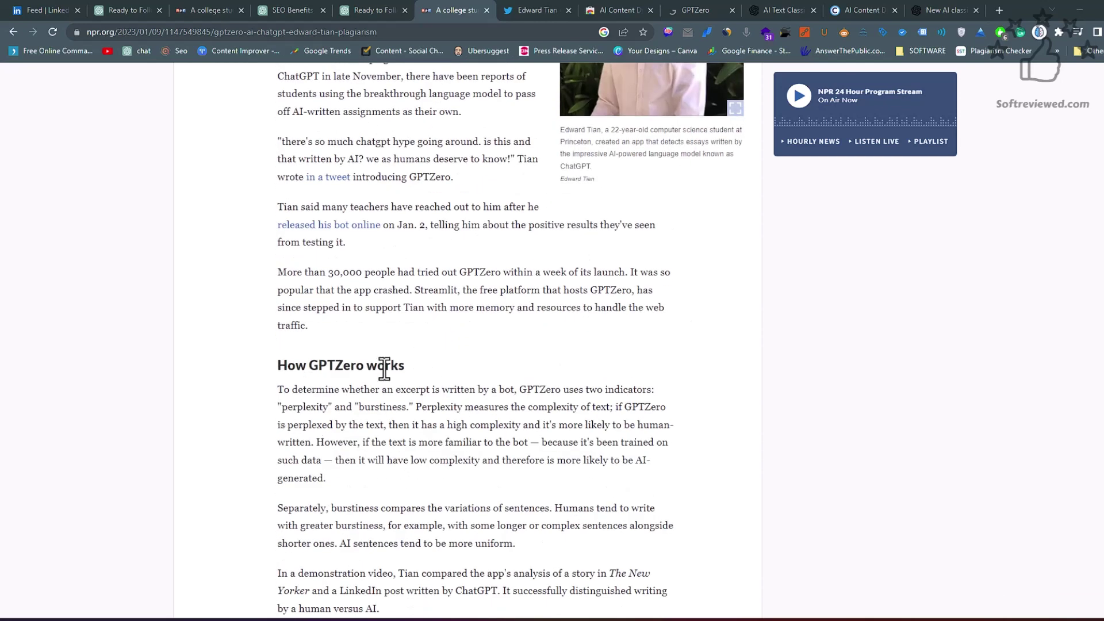
{"action": "left_click_drag", "start_coordinate": [310, 366], "coordinate": [357, 366]}
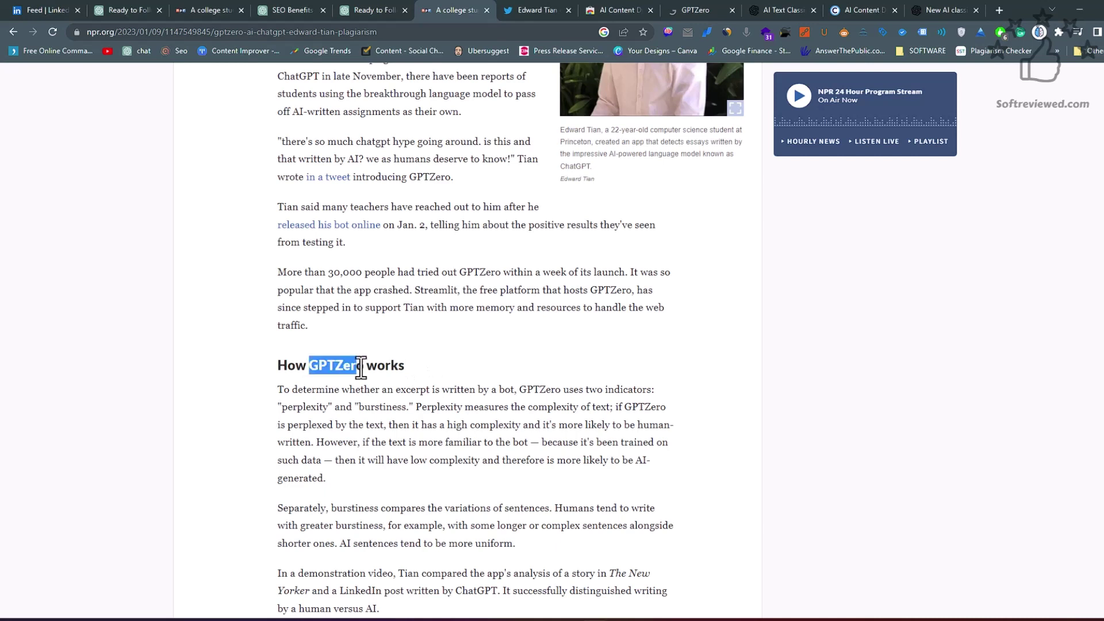
Browse the GPTZero detector page down to its 'Try it out' box, then move to the creator's Twitter thread.
{"action": "left_click", "coordinate": [699, 10]}
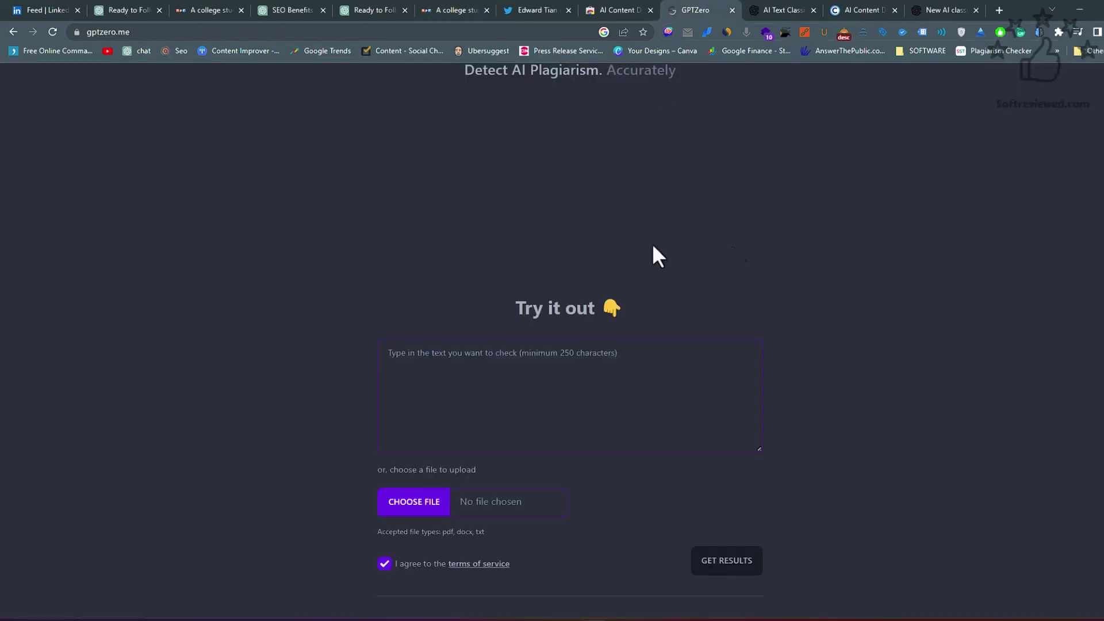
{"action": "scroll", "coordinate": [627, 276], "scroll_direction": "up", "scroll_amount": 4}
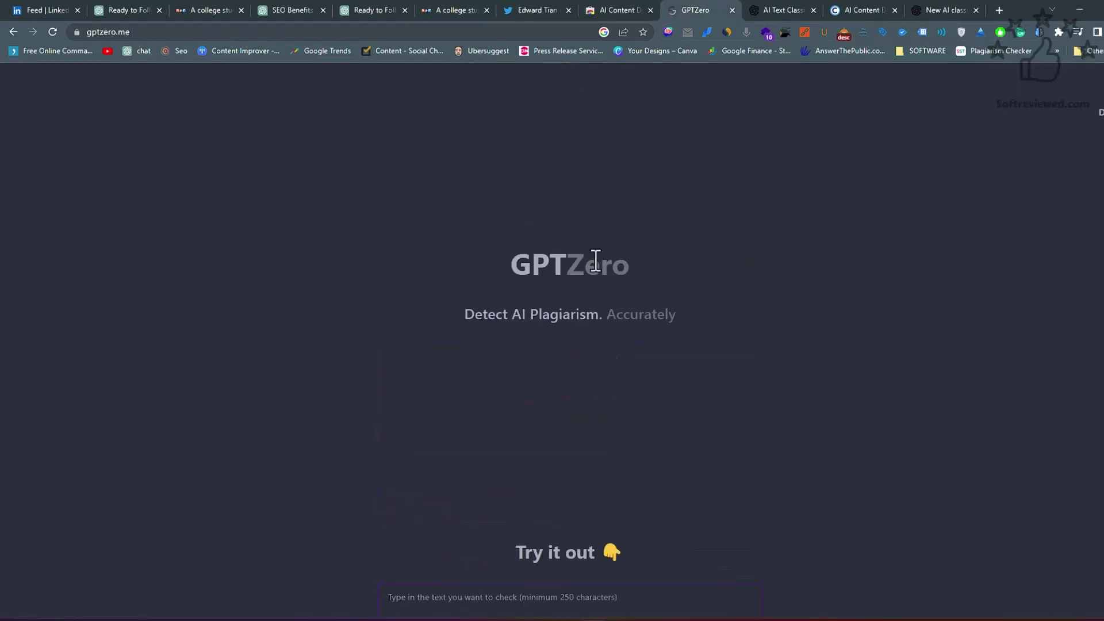
{"action": "scroll", "coordinate": [776, 270], "scroll_direction": "down", "scroll_amount": 2}
{"action": "scroll", "coordinate": [763, 266], "scroll_direction": "down", "scroll_amount": 1}
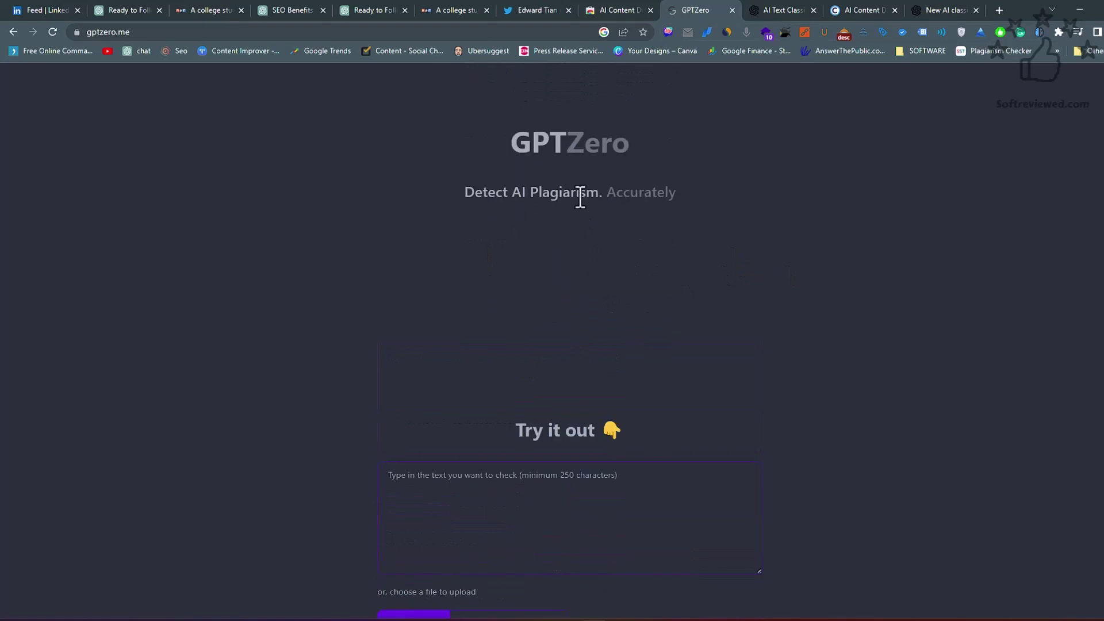
{"action": "scroll", "coordinate": [722, 216], "scroll_direction": "down", "scroll_amount": 4}
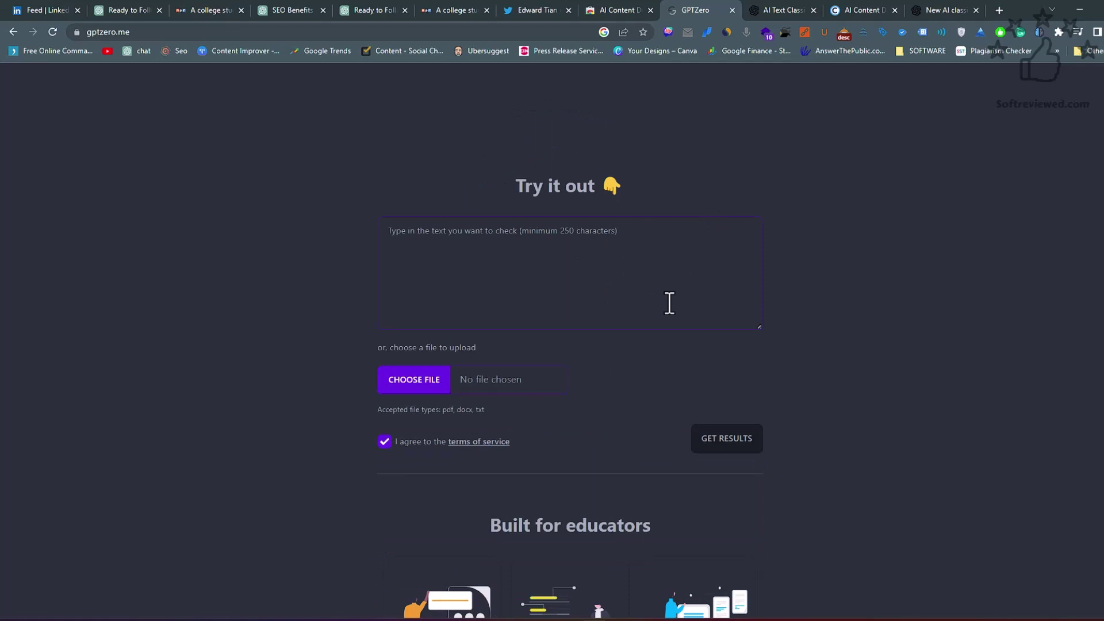
{"action": "left_click", "coordinate": [538, 10]}
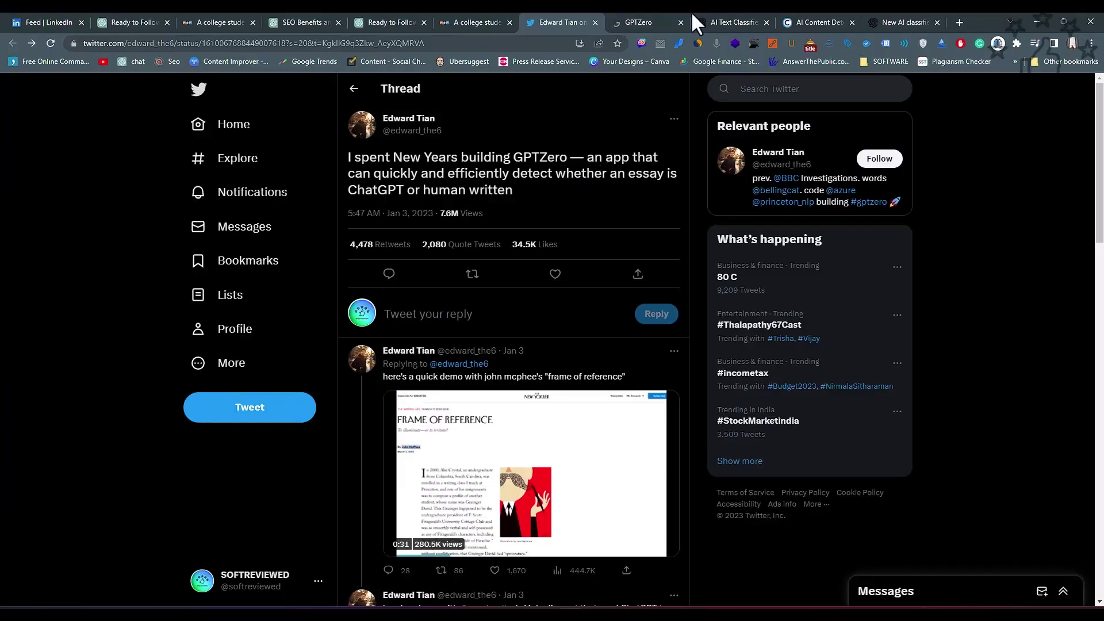
{"action": "left_click", "coordinate": [670, 9]}
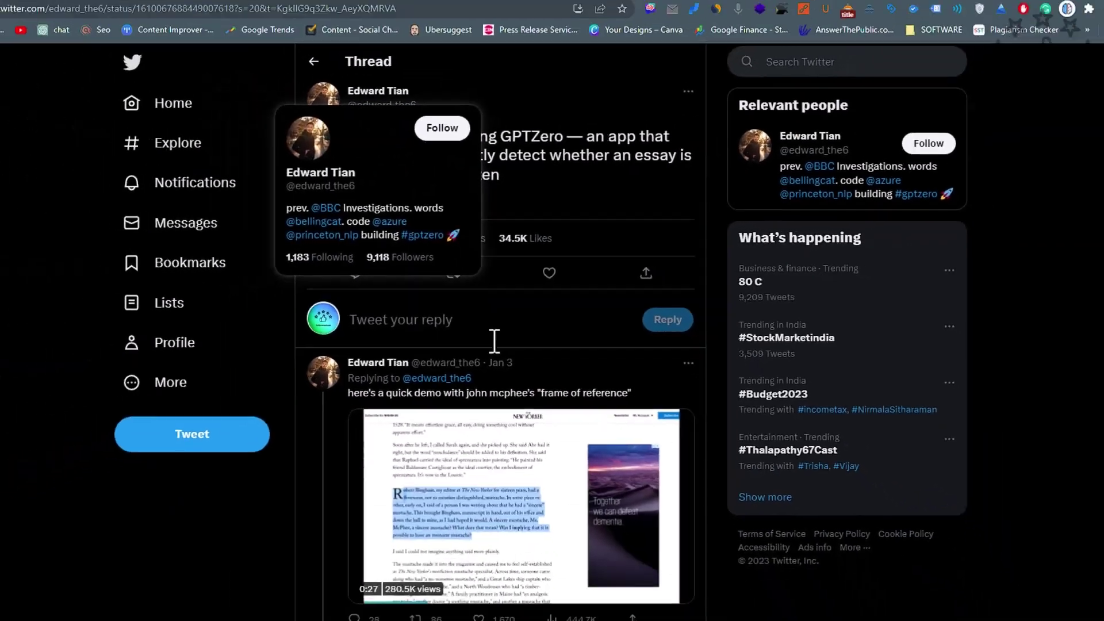
{"action": "scroll", "coordinate": [495, 341], "scroll_direction": "down", "scroll_amount": 2}
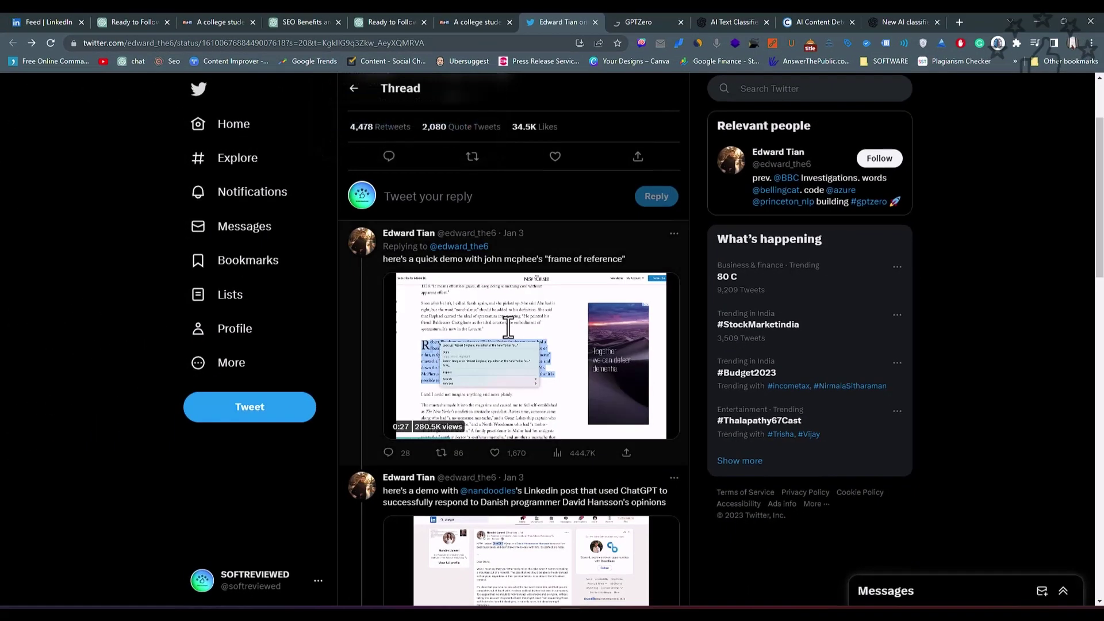
{"action": "scroll", "coordinate": [581, 331], "scroll_direction": "down", "scroll_amount": 3}
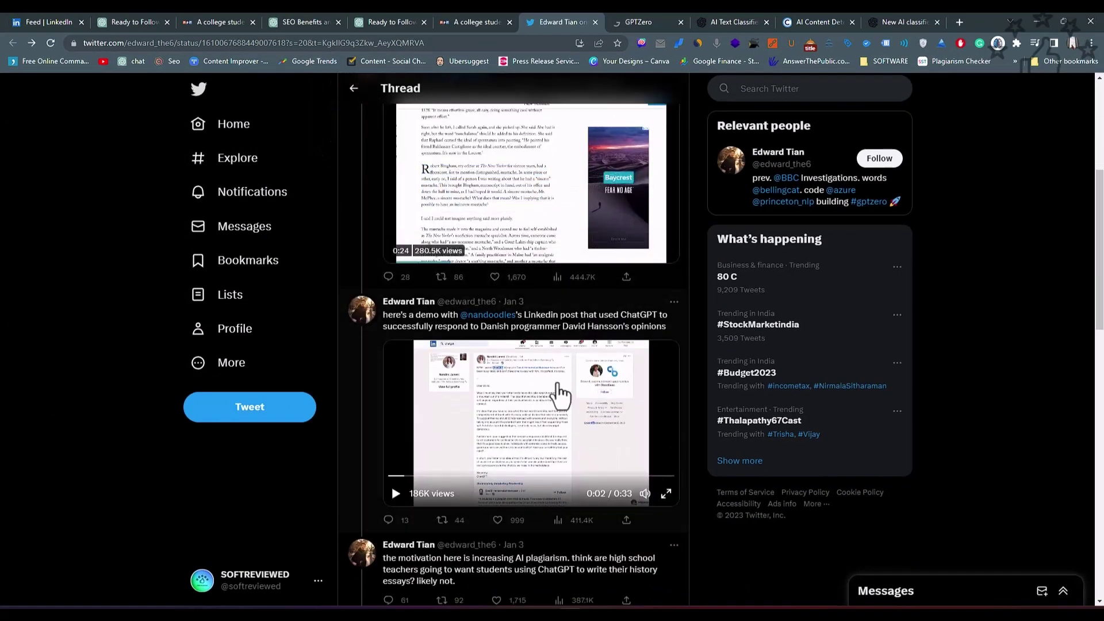
{"action": "scroll", "coordinate": [554, 391], "scroll_direction": "down", "scroll_amount": 4}
{"action": "scroll", "coordinate": [567, 391], "scroll_direction": "up", "scroll_amount": 5}
{"action": "scroll", "coordinate": [568, 393], "scroll_direction": "up", "scroll_amount": 4}
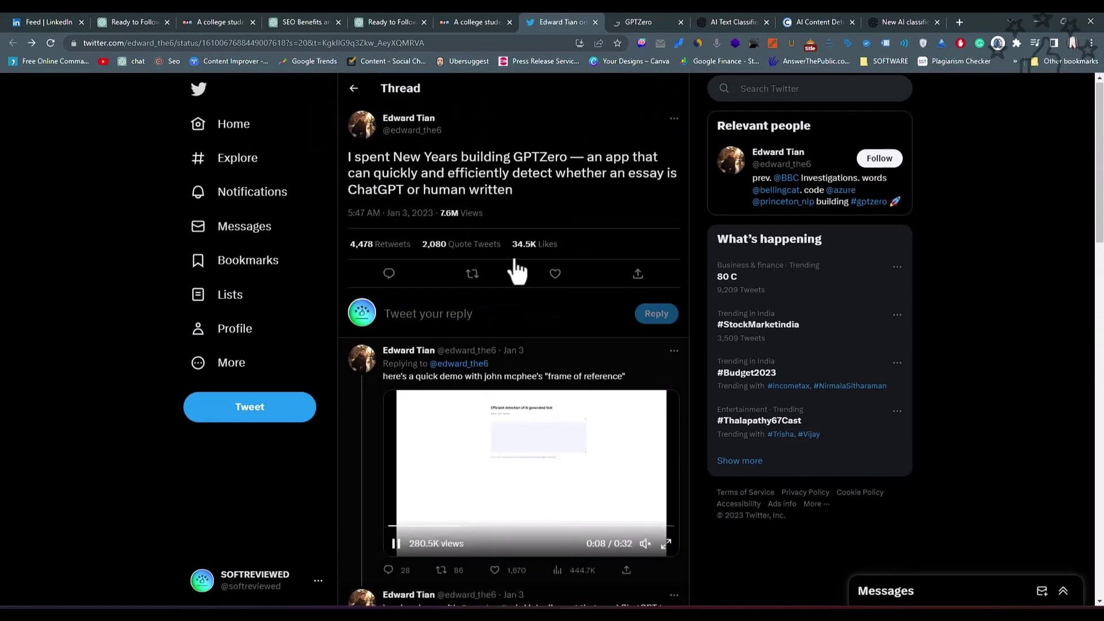
Return to the NPR article, clear the heading highlight, and scroll to the perplexity and burstiness paragraphs.
{"action": "left_click", "coordinate": [468, 22]}
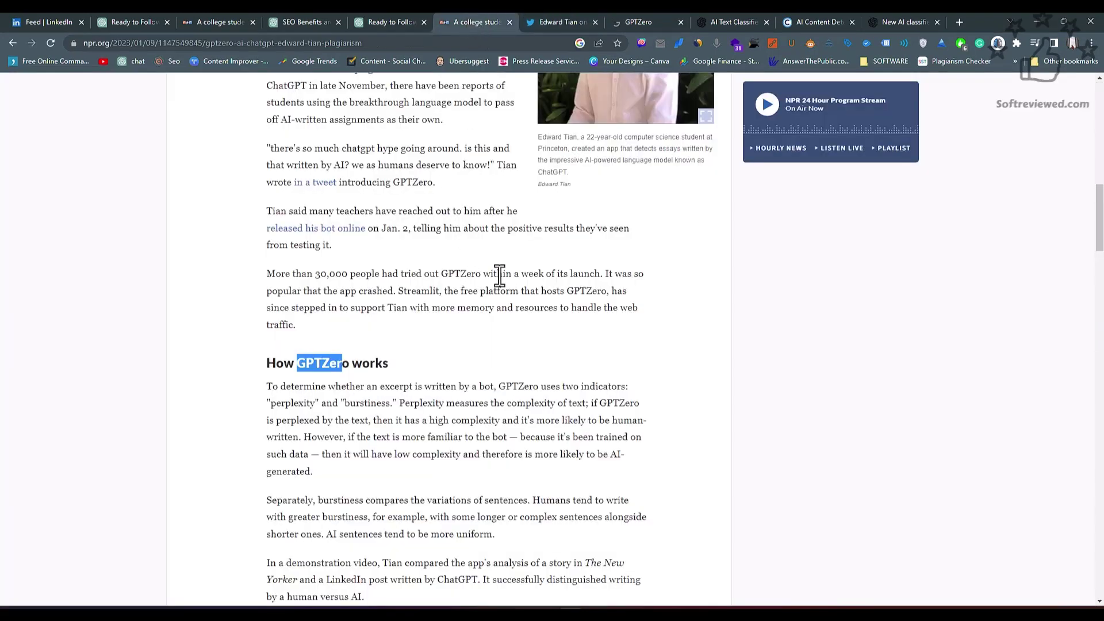
{"action": "scroll", "coordinate": [468, 267], "scroll_direction": "down", "scroll_amount": 2}
{"action": "left_click", "coordinate": [439, 264]}
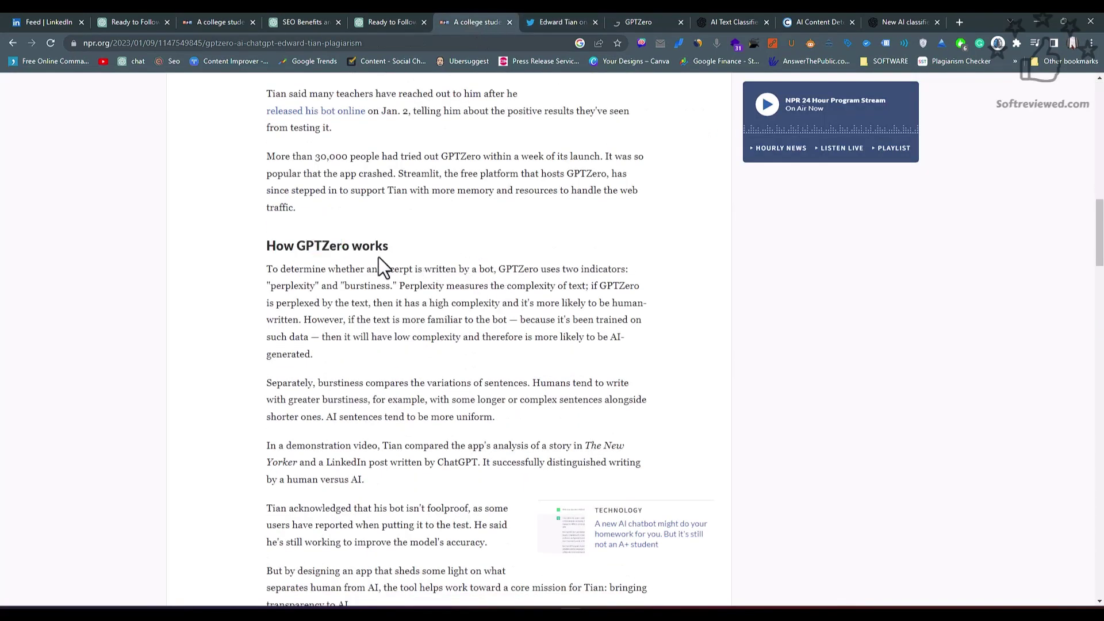
{"action": "scroll", "coordinate": [368, 253], "scroll_direction": "down", "scroll_amount": 2}
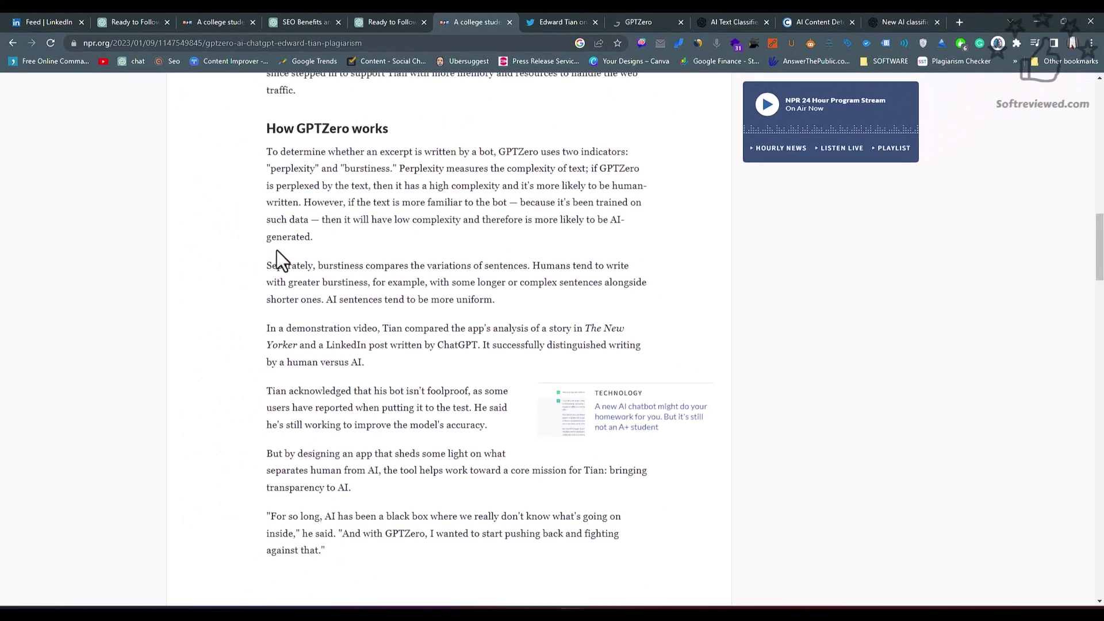
{"action": "left_click", "coordinate": [412, 17]}
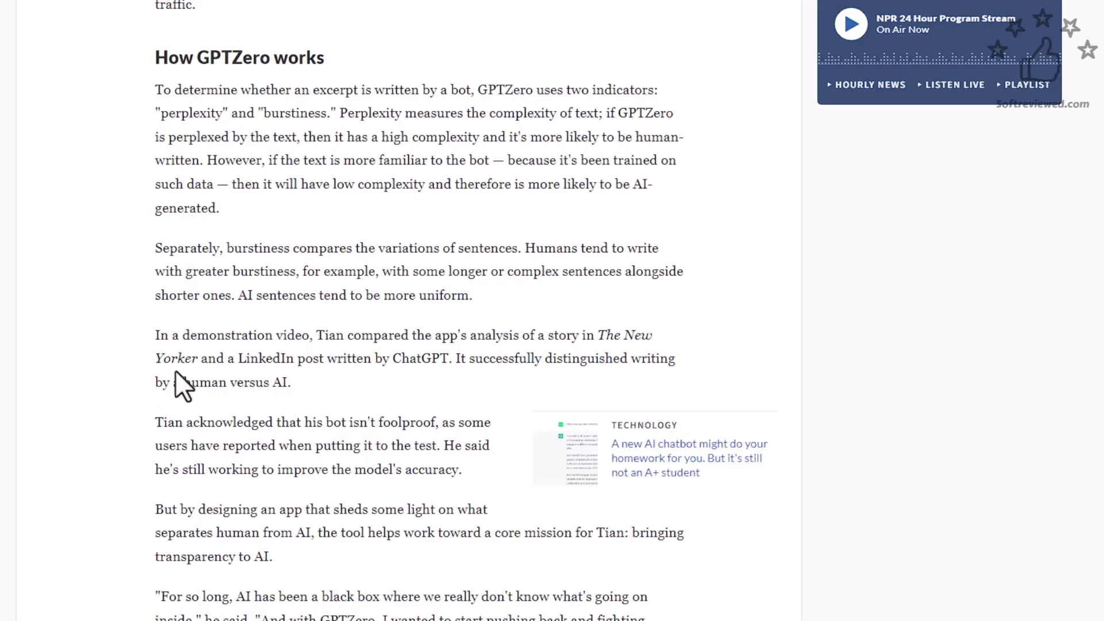
Copy the NPR paragraph explaining perplexity, then begin selecting the burstiness paragraph.
{"action": "left_click_drag", "start_coordinate": [343, 195], "coordinate": [362, 286]}
{"action": "right_click", "coordinate": [489, 222]}
{"action": "left_click", "coordinate": [506, 236]}
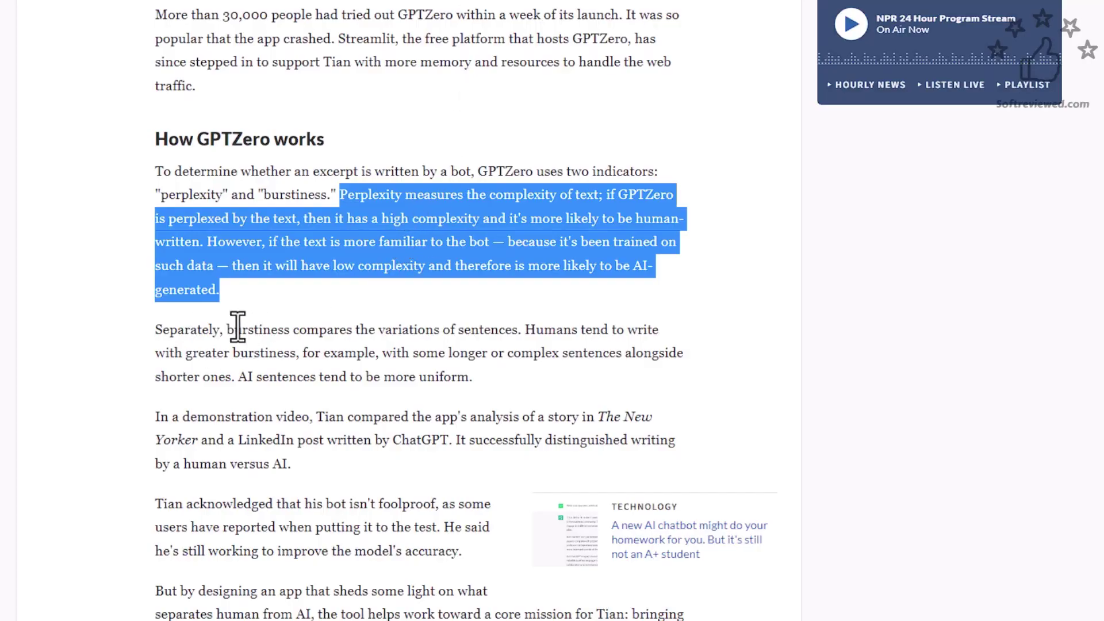
{"action": "left_click_drag", "start_coordinate": [235, 330], "coordinate": [280, 331]}
{"action": "left_click", "coordinate": [305, 330]}
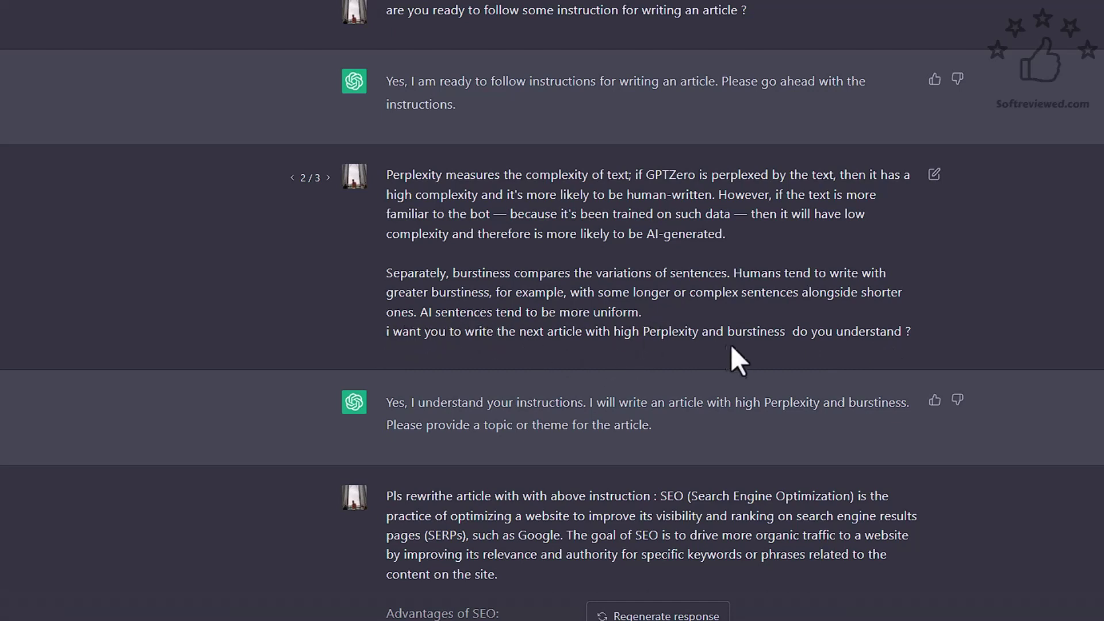
Step through the saved prompt versions to the latest 'Pls rewrite article with some Perplexity and burstiness' request.
{"action": "scroll", "coordinate": [880, 333], "scroll_direction": "down", "scroll_amount": 1}
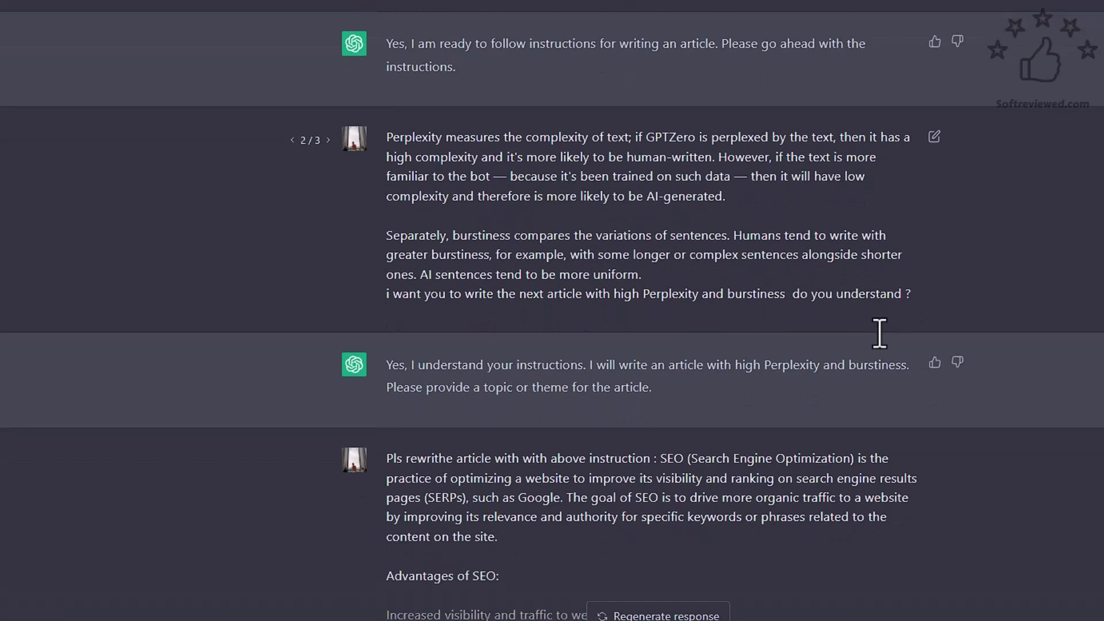
{"action": "scroll", "coordinate": [457, 318], "scroll_direction": "down", "scroll_amount": 1}
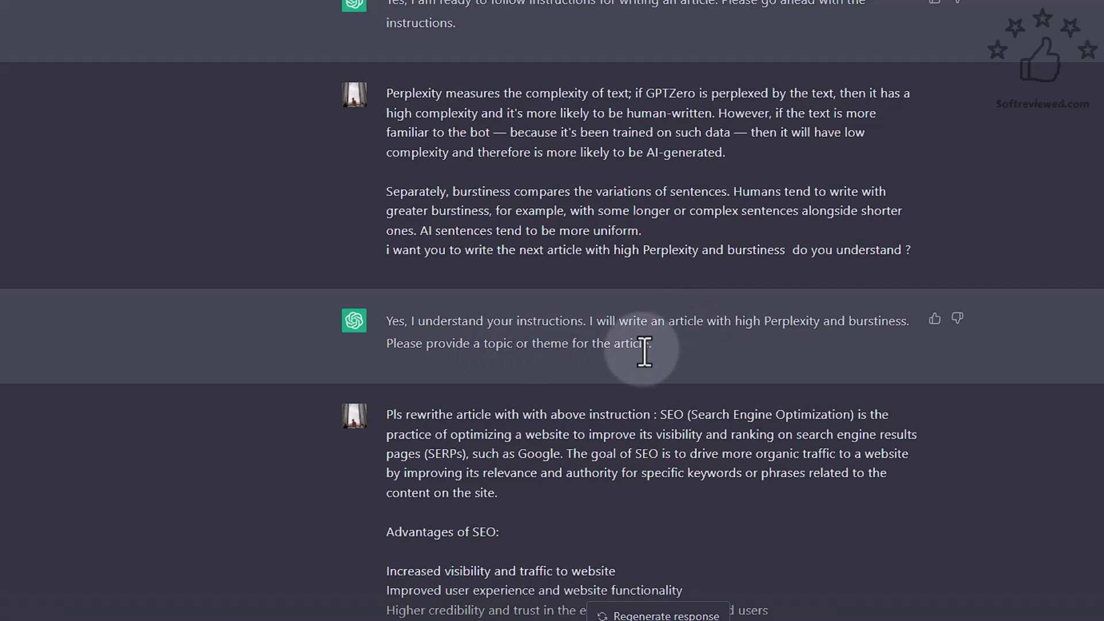
{"action": "scroll", "coordinate": [726, 363], "scroll_direction": "down", "scroll_amount": 3}
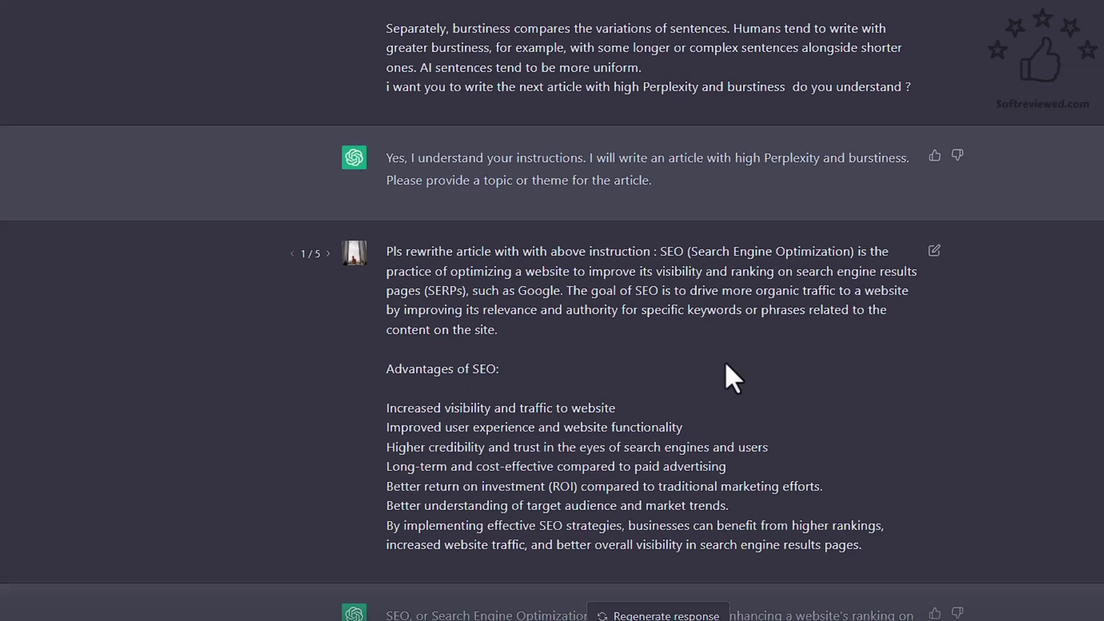
{"action": "left_click", "coordinate": [329, 254]}
{"action": "left_click", "coordinate": [328, 254]}
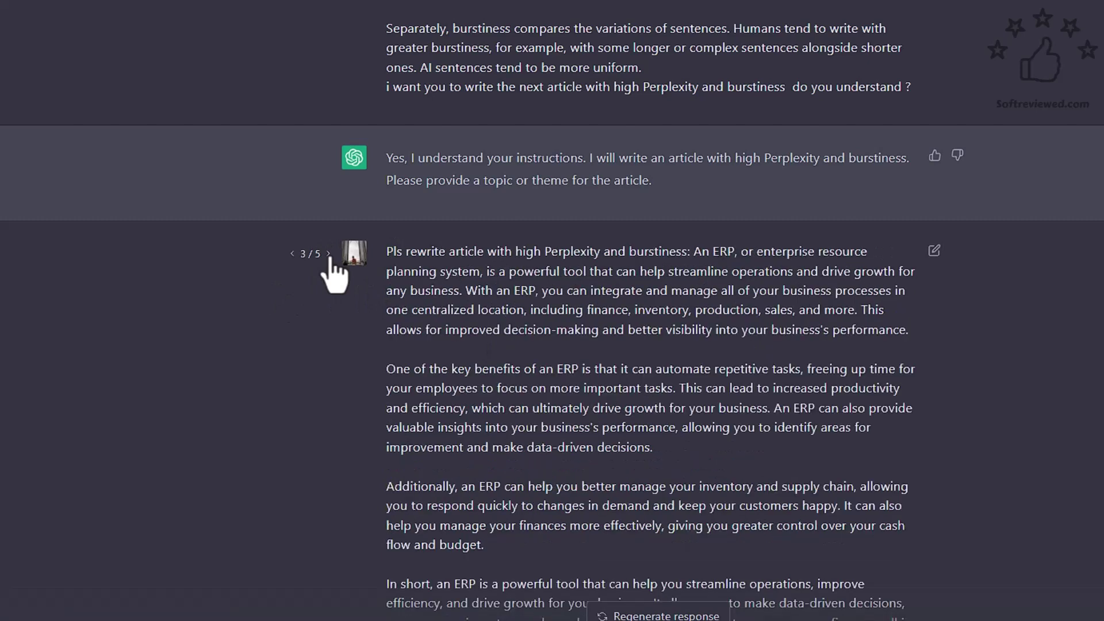
{"action": "left_click", "coordinate": [328, 254]}
{"action": "left_click", "coordinate": [328, 253]}
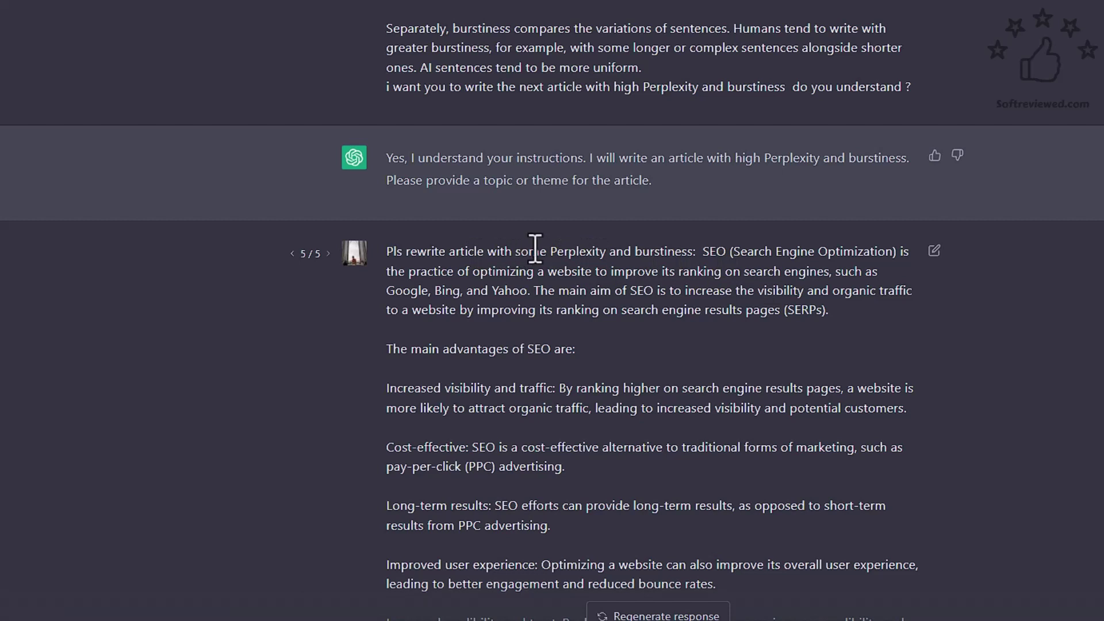
{"action": "left_click_drag", "start_coordinate": [516, 253], "coordinate": [545, 254]}
{"action": "scroll", "coordinate": [552, 267], "scroll_direction": "up", "scroll_amount": 1}
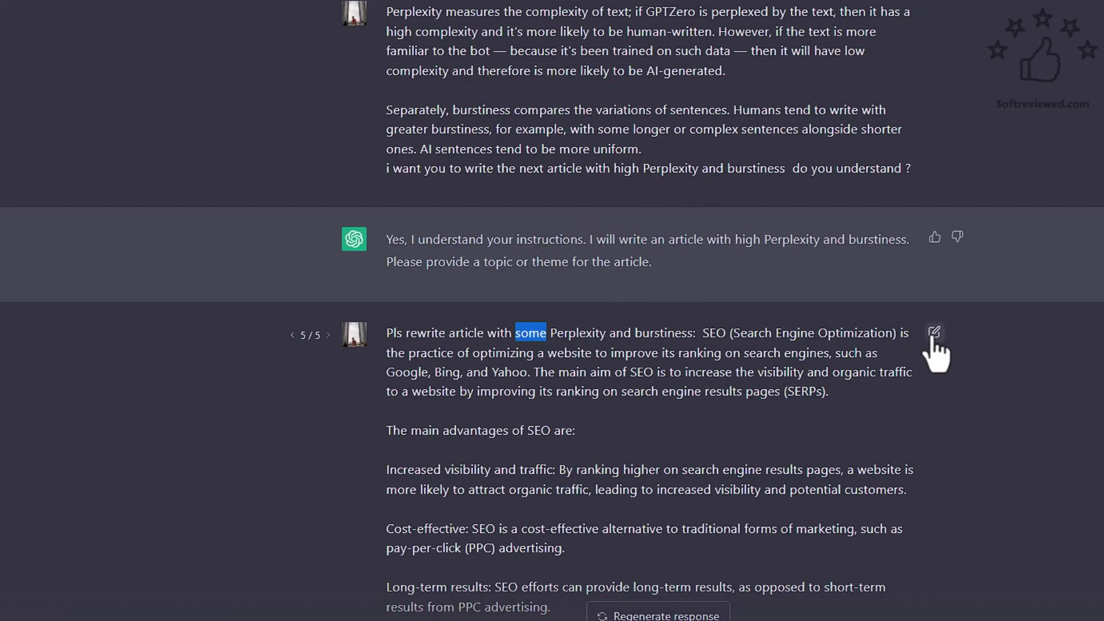
{"action": "scroll", "coordinate": [747, 189], "scroll_direction": "up", "scroll_amount": 3}
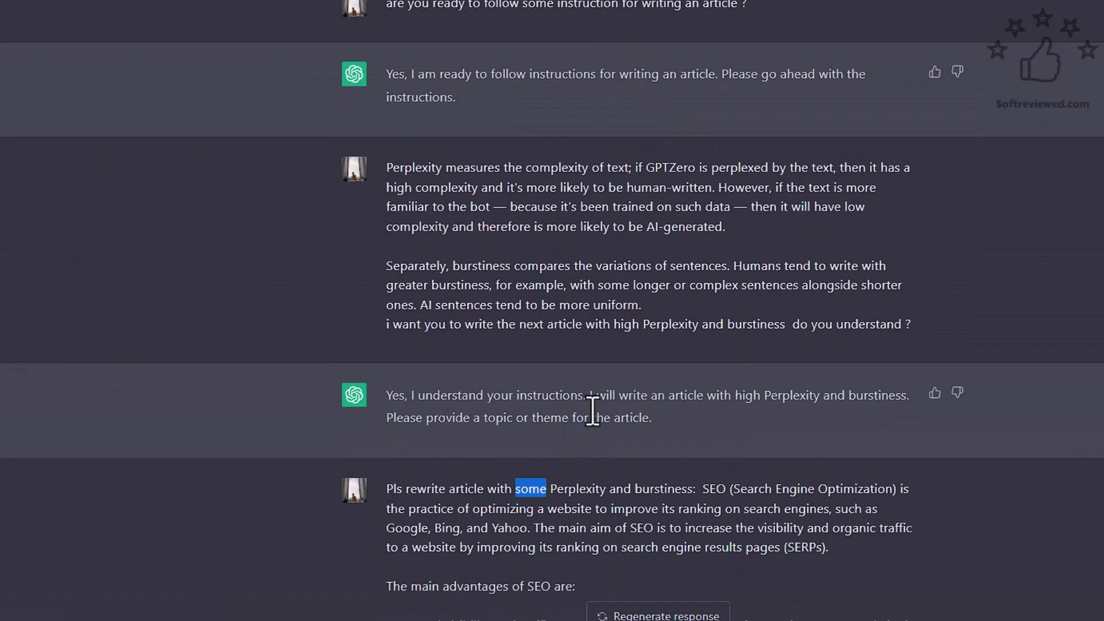
{"action": "scroll", "coordinate": [594, 414], "scroll_direction": "down", "scroll_amount": 2}
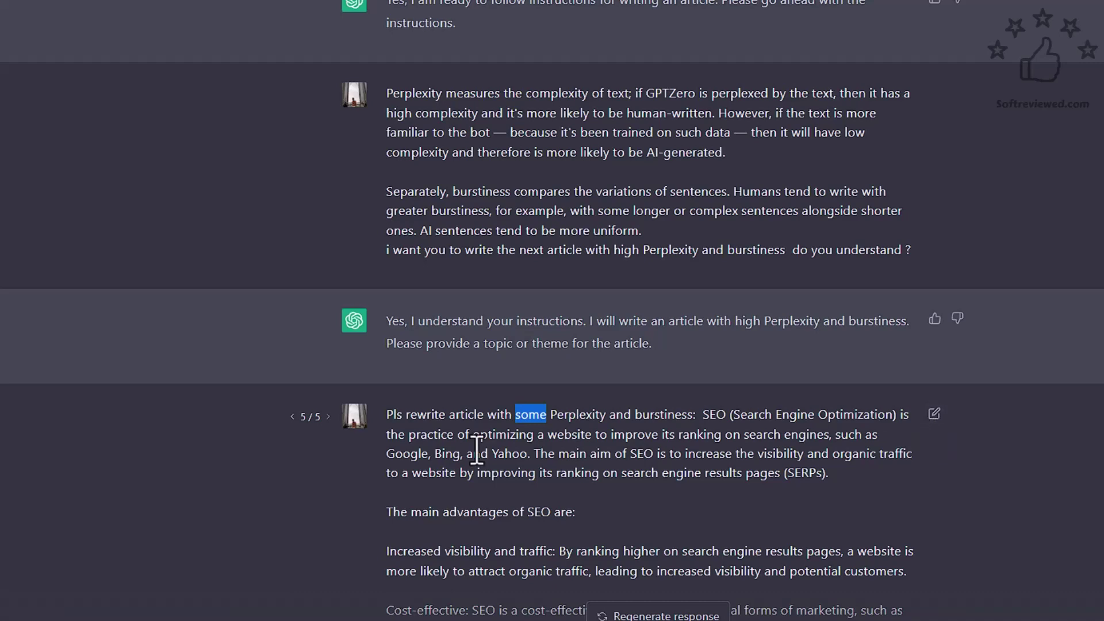
{"action": "scroll", "coordinate": [566, 477], "scroll_direction": "down", "scroll_amount": 3}
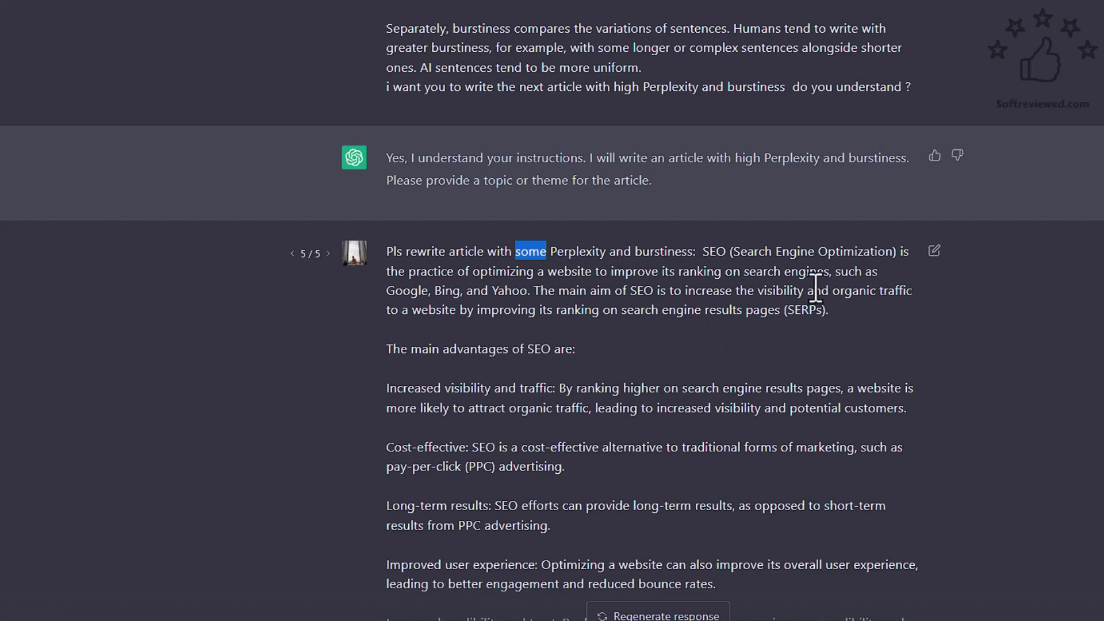
{"action": "left_click", "coordinate": [641, 267]}
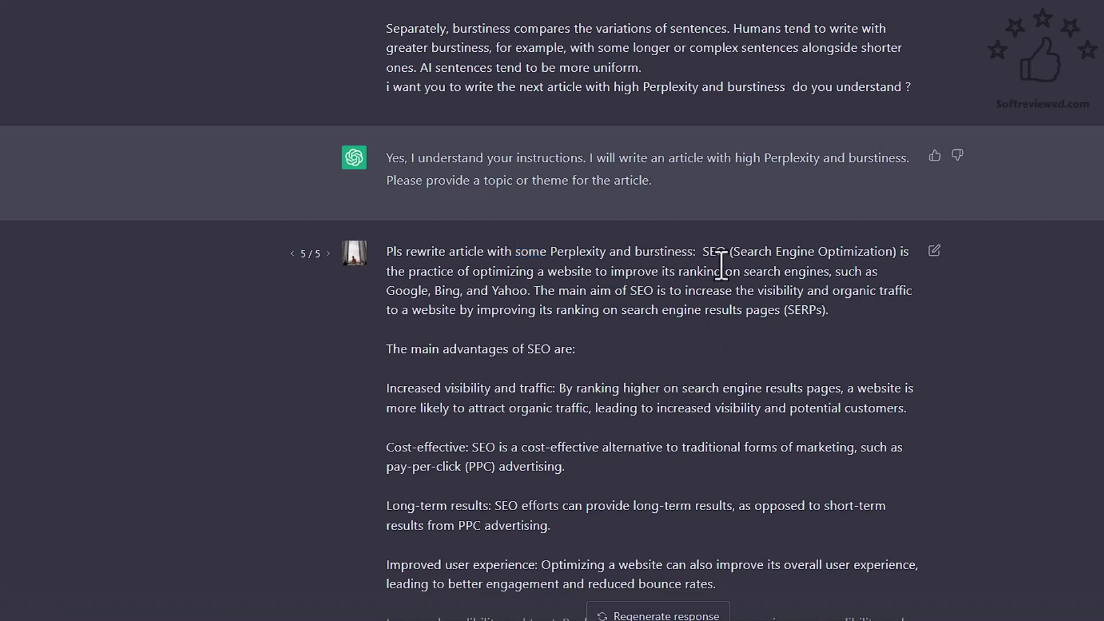
Select and copy the original SEO article text from that prompt.
{"action": "left_click_drag", "start_coordinate": [710, 255], "coordinate": [713, 615]}
{"action": "scroll", "coordinate": [805, 479], "scroll_direction": "down", "scroll_amount": 4}
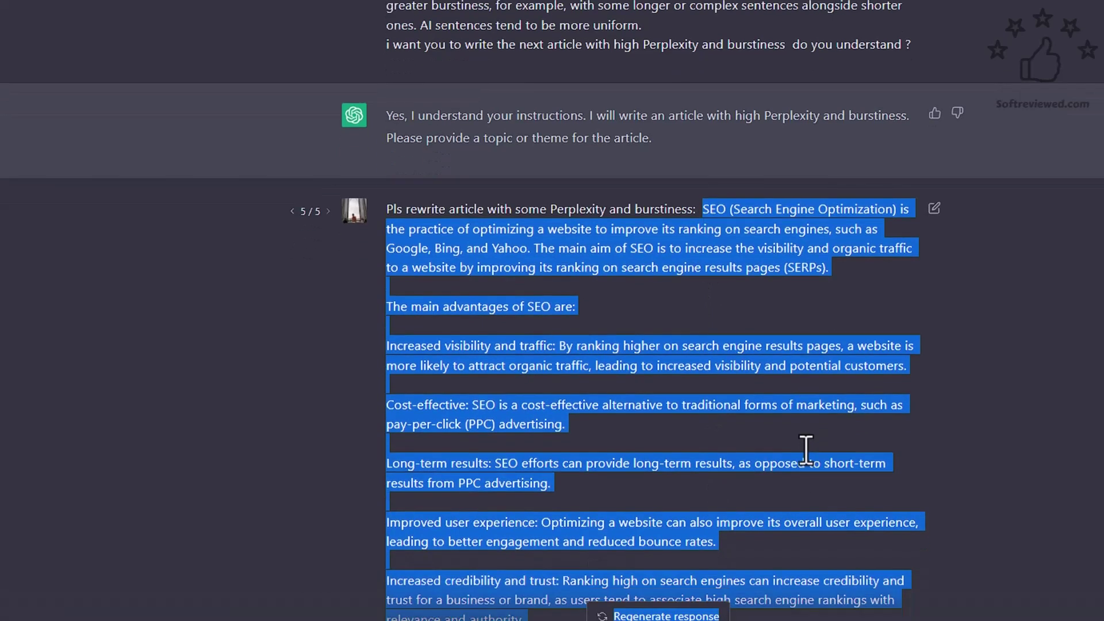
{"action": "left_click", "coordinate": [559, 389]}
{"action": "left_click_drag", "start_coordinate": [523, 416], "coordinate": [703, 9]}
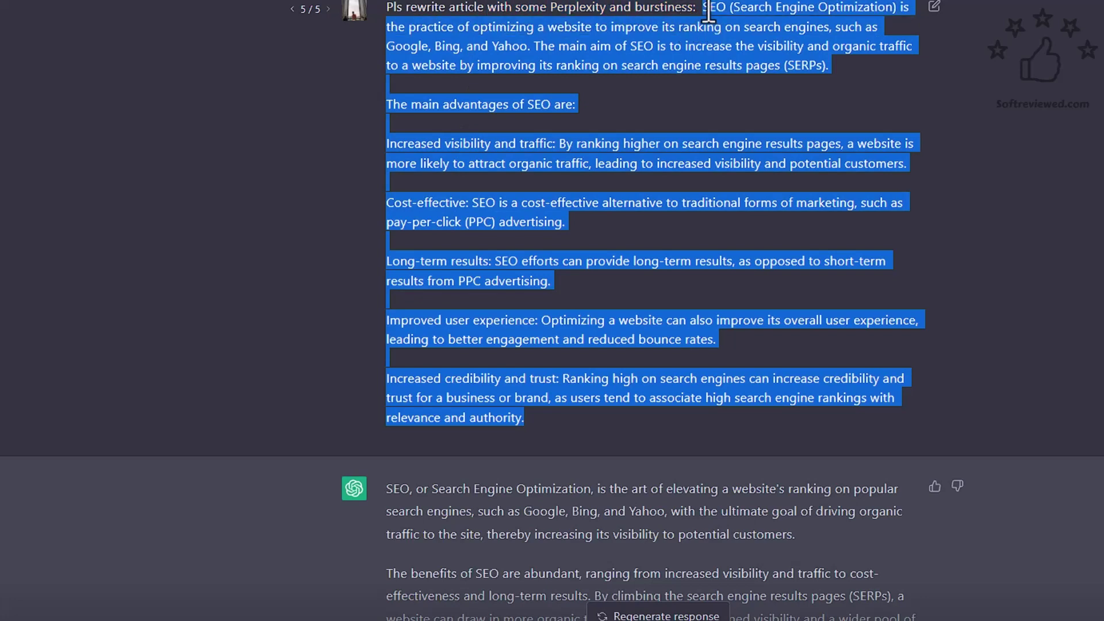
{"action": "right_click", "coordinate": [705, 10]}
{"action": "left_click", "coordinate": [754, 24]}
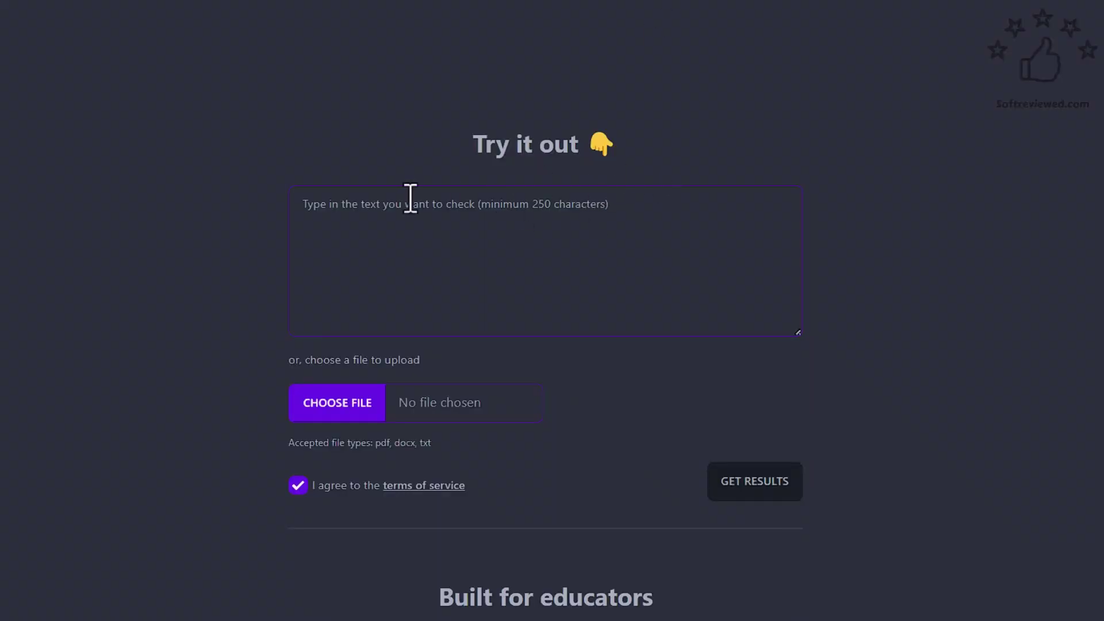
Paste the original SEO article into GPTZero's box and review the sentences highlighted as likely AI.
{"action": "right_click", "coordinate": [407, 202]}
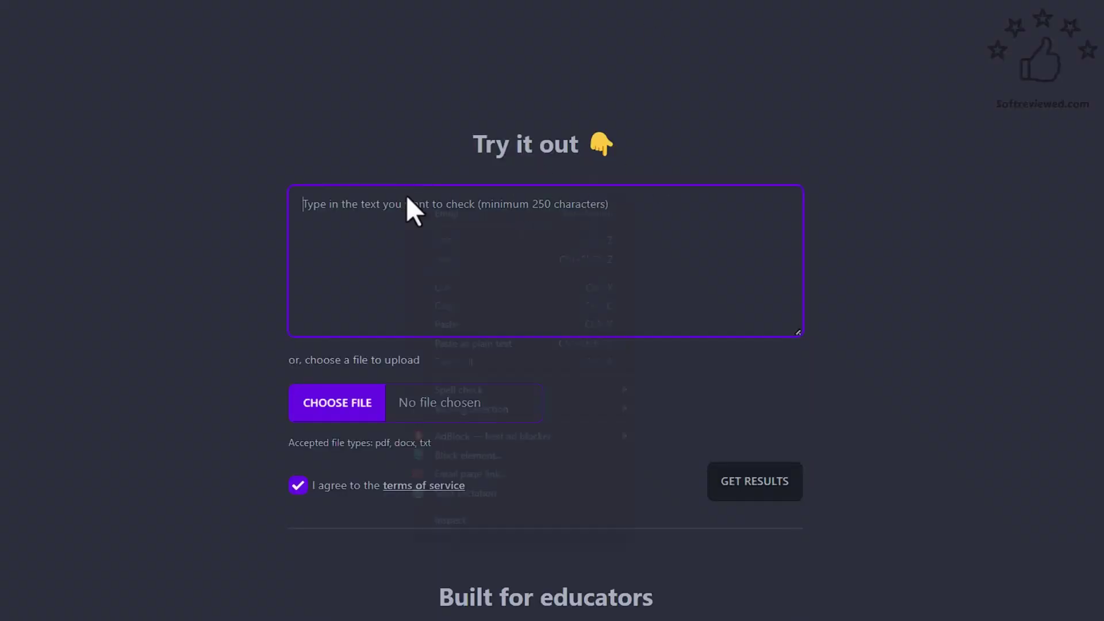
{"action": "left_click", "coordinate": [457, 327]}
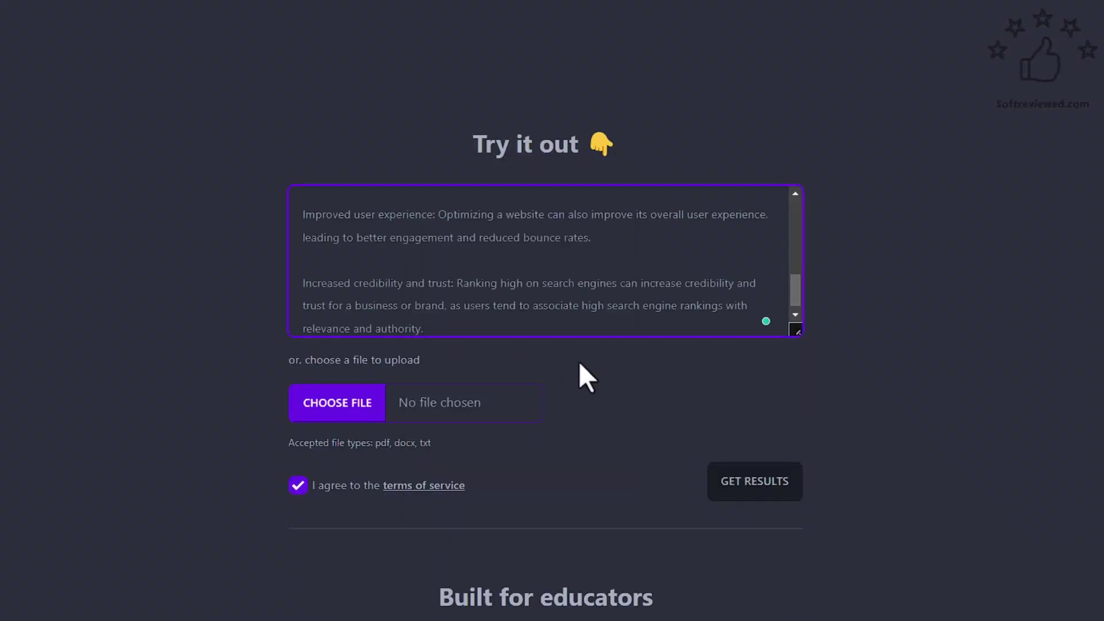
{"action": "scroll", "coordinate": [592, 368], "scroll_direction": "down", "scroll_amount": 5}
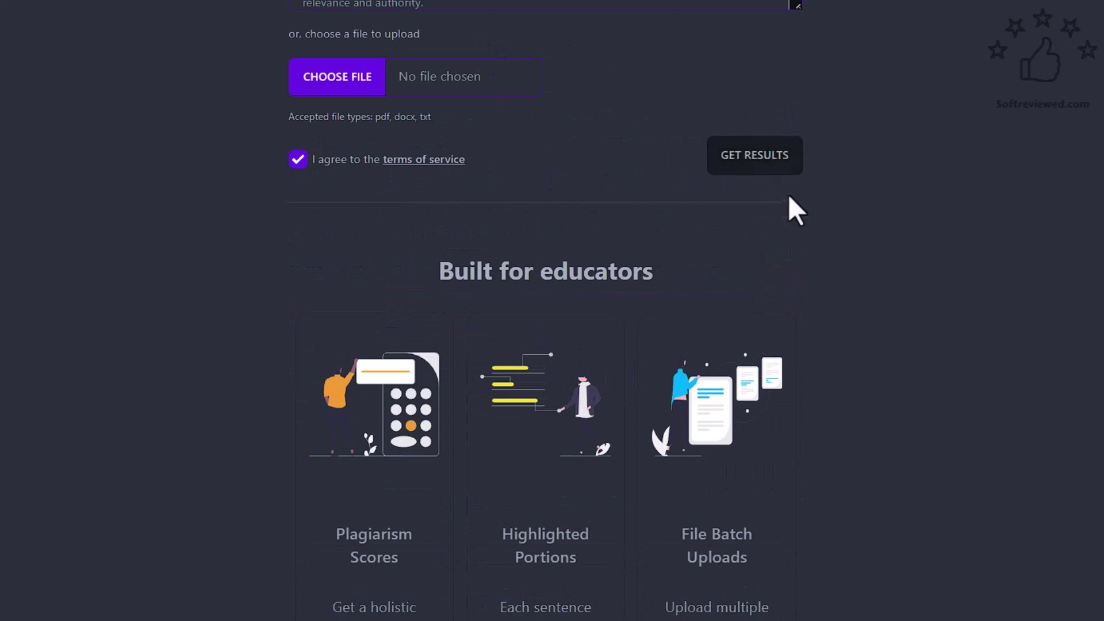
{"action": "scroll", "coordinate": [789, 198], "scroll_direction": "up", "scroll_amount": 5}
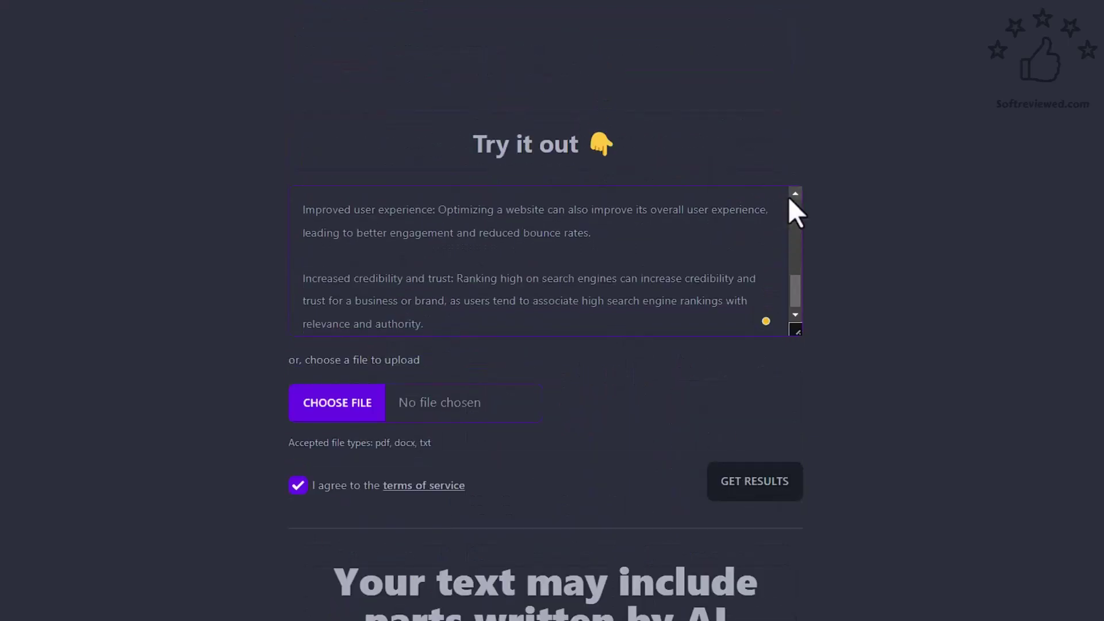
{"action": "scroll", "coordinate": [897, 201], "scroll_direction": "down", "scroll_amount": 4}
{"action": "scroll", "coordinate": [905, 204], "scroll_direction": "down", "scroll_amount": 3}
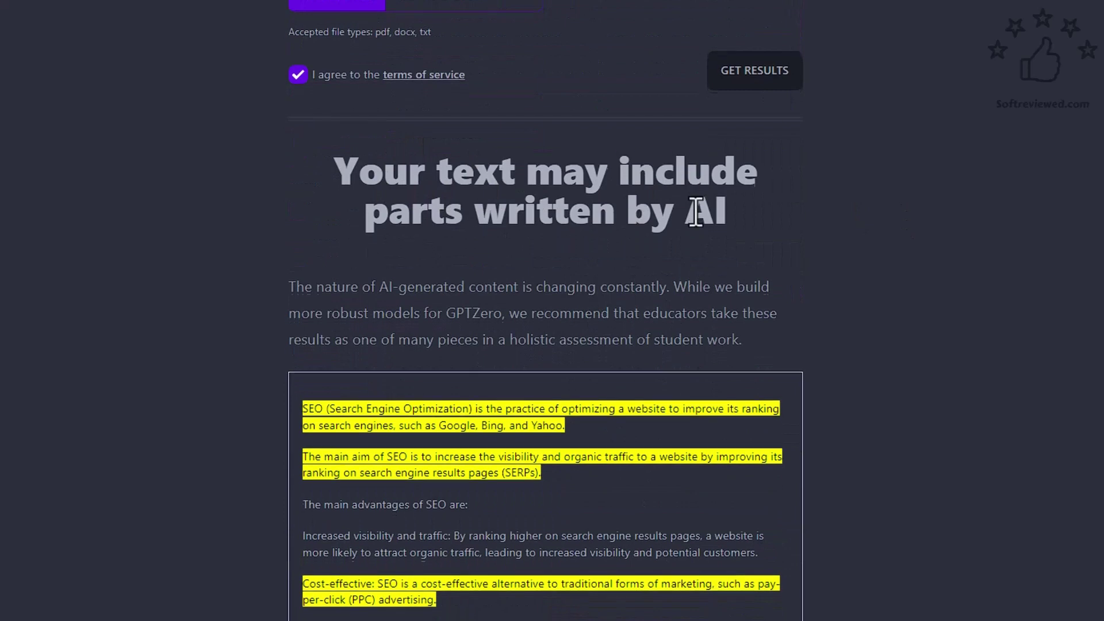
{"action": "scroll", "coordinate": [662, 253], "scroll_direction": "down", "scroll_amount": 7}
{"action": "scroll", "coordinate": [380, 253], "scroll_direction": "up", "scroll_amount": 3}
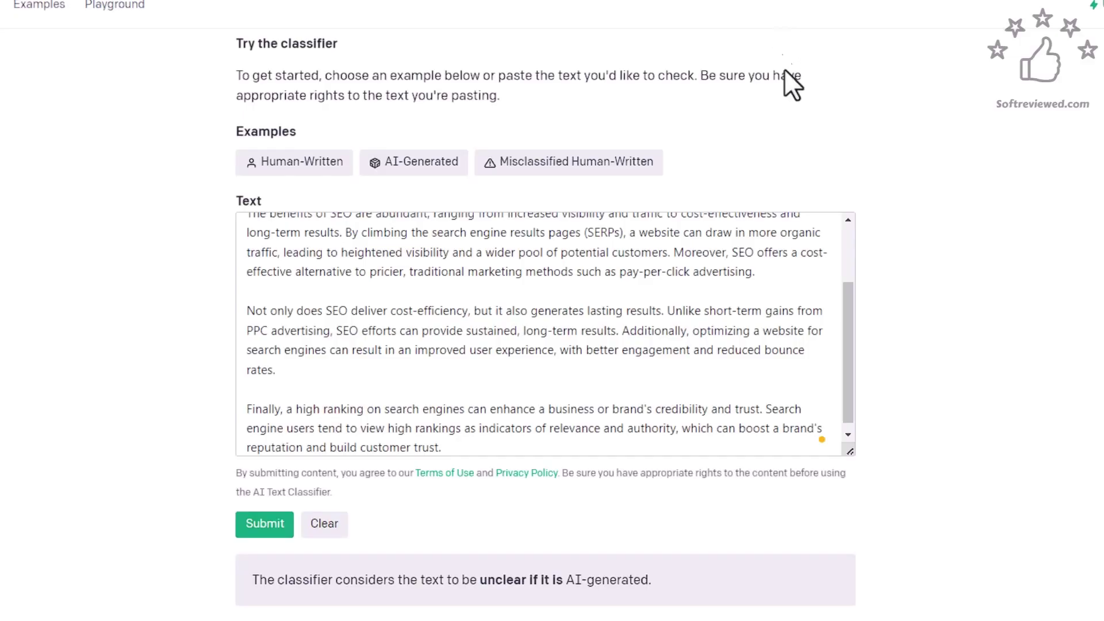
Replace the rewritten text in the OpenAI classifier with the original SEO article and submit it.
{"action": "left_click", "coordinate": [325, 525]}
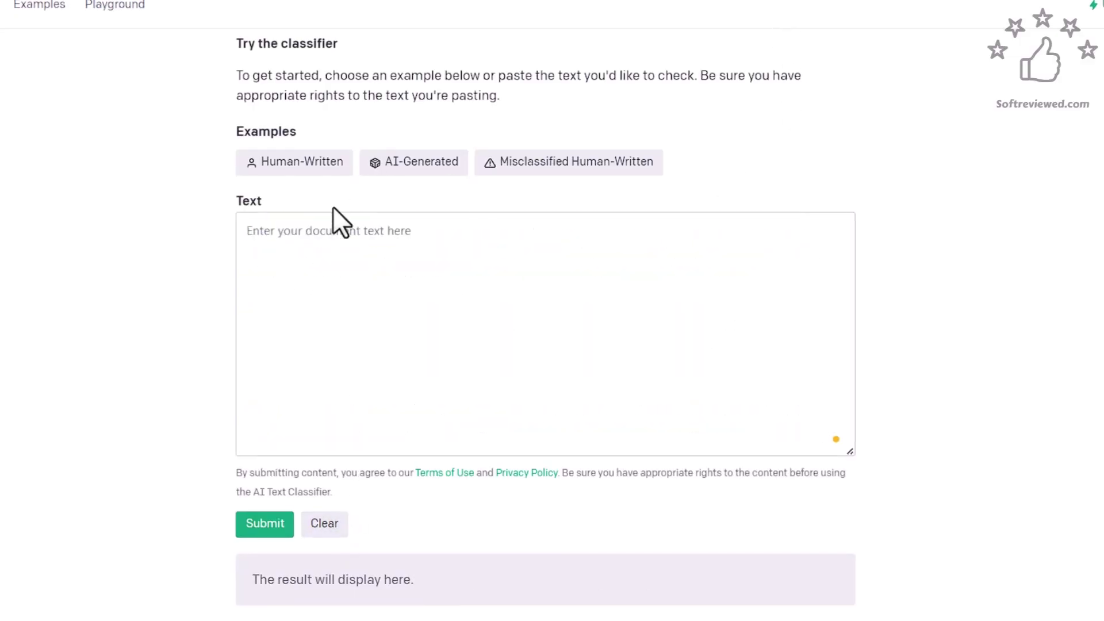
{"action": "left_click", "coordinate": [382, 267]}
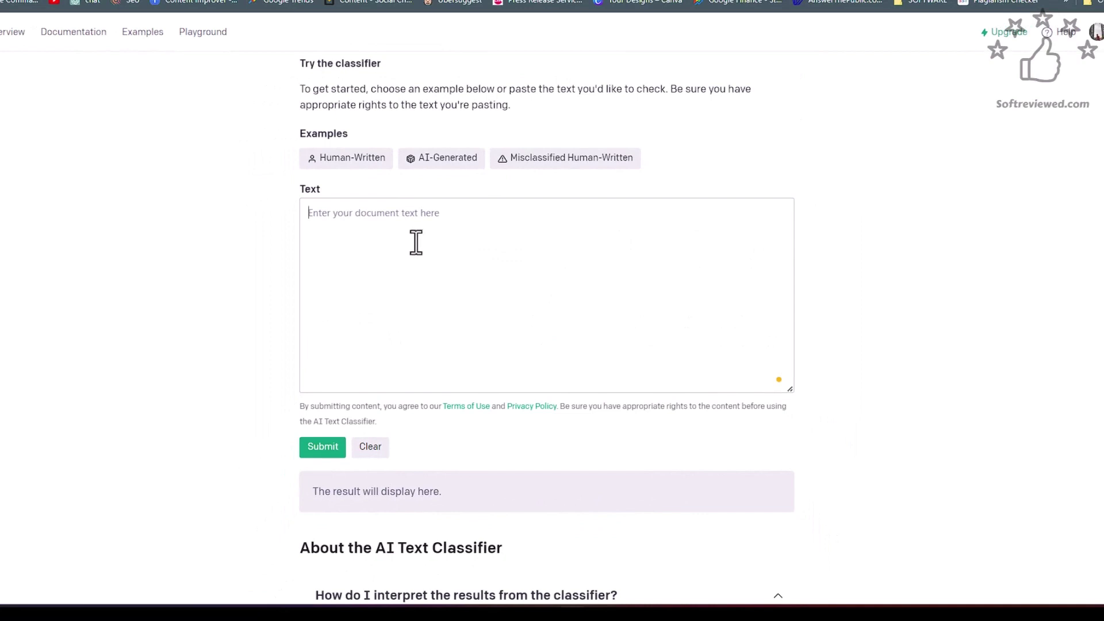
{"action": "right_click", "coordinate": [416, 242]}
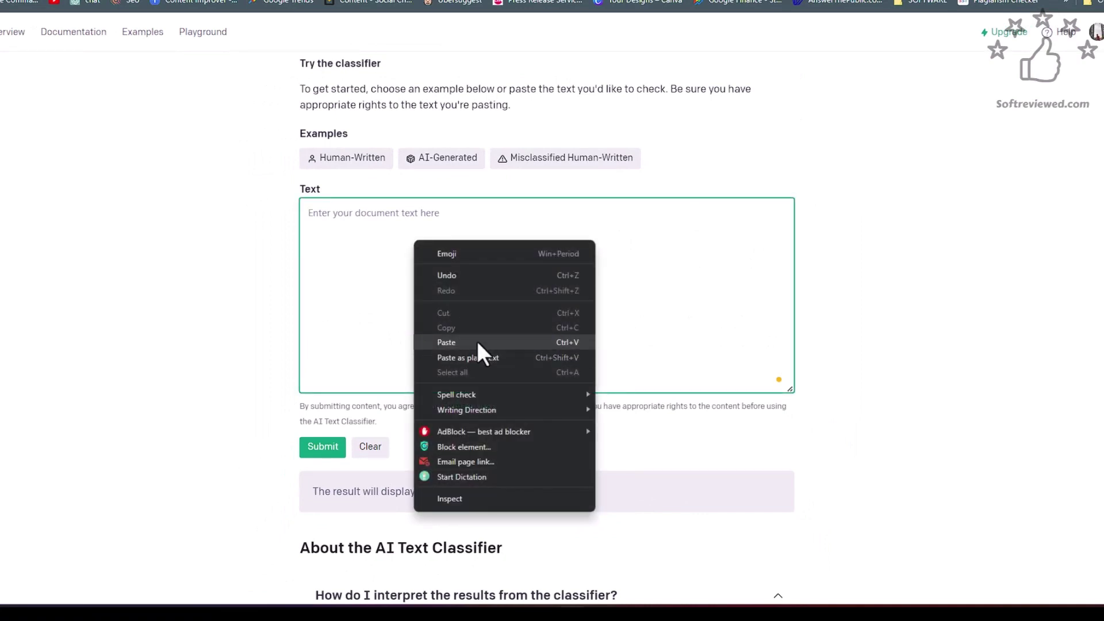
{"action": "left_click", "coordinate": [477, 341]}
{"action": "scroll", "coordinate": [487, 297], "scroll_direction": "up", "scroll_amount": 5}
{"action": "scroll", "coordinate": [488, 297], "scroll_direction": "down", "scroll_amount": 3}
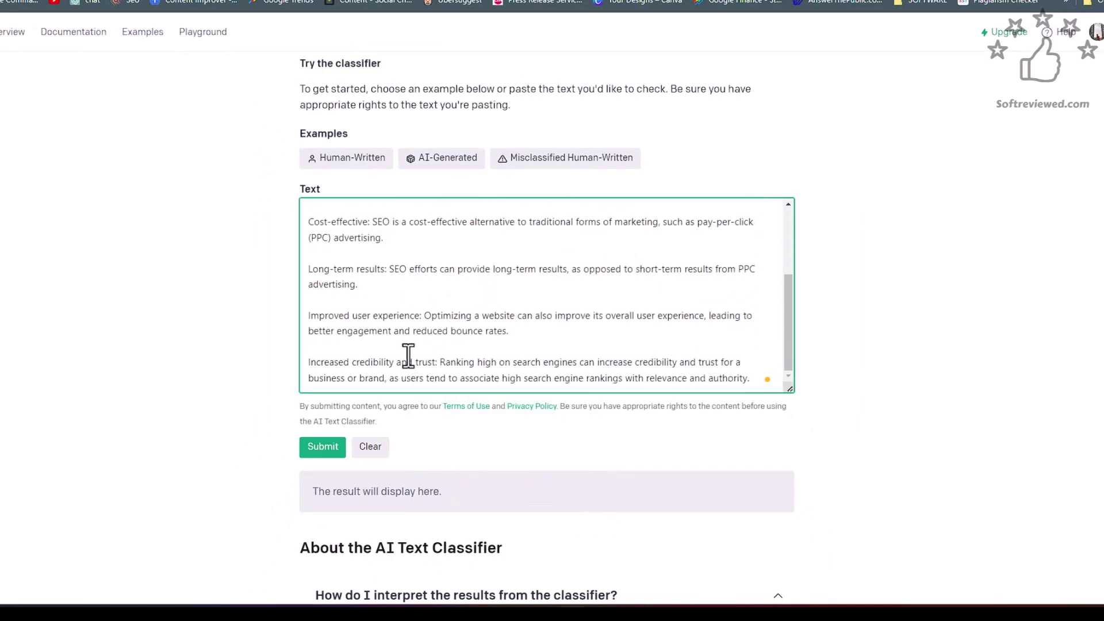
{"action": "left_click", "coordinate": [313, 449]}
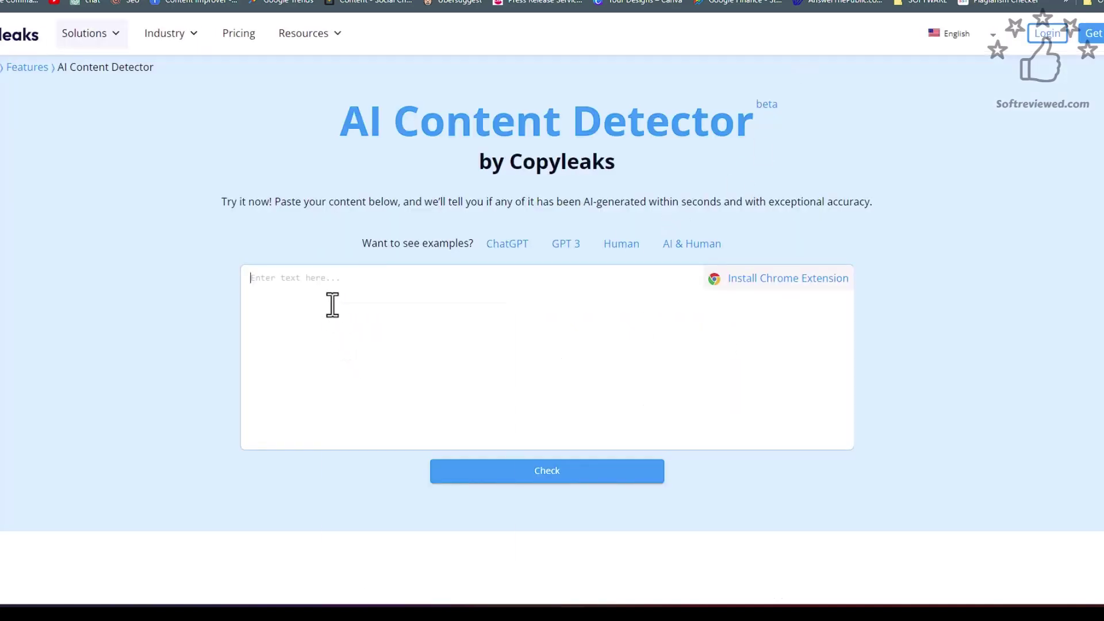
Paste the original SEO article into Copyleaks and run the check, which reports 'AI Content Detected'.
{"action": "right_click", "coordinate": [330, 303]}
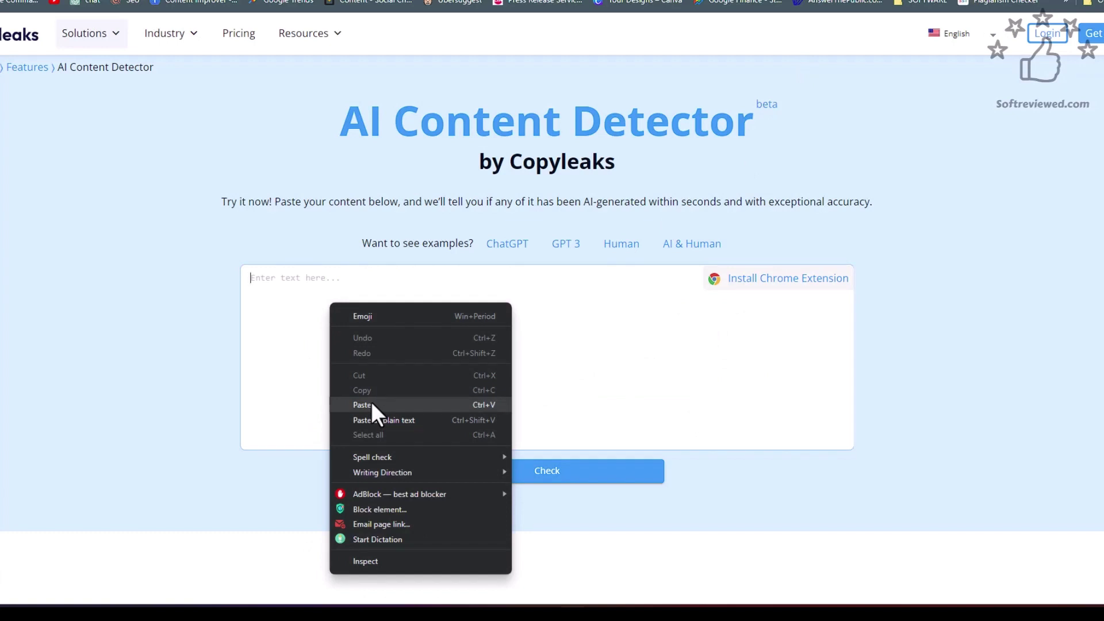
{"action": "left_click", "coordinate": [371, 405]}
{"action": "left_click", "coordinate": [556, 483]}
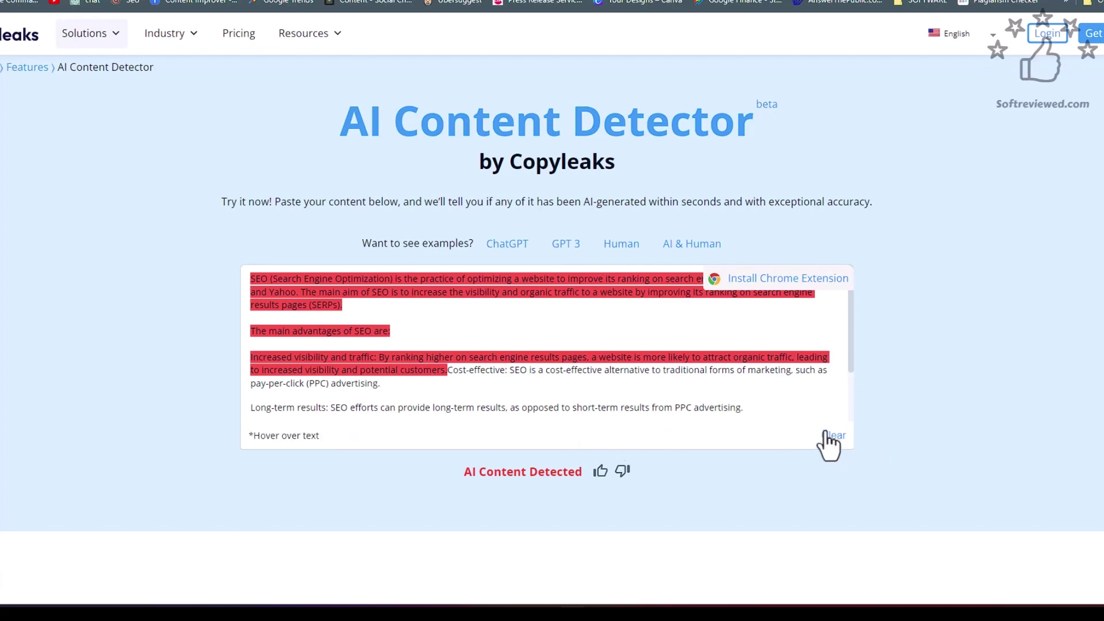
{"action": "mouse_move", "coordinate": [601, 357]}
{"action": "scroll", "coordinate": [658, 399], "scroll_direction": "down", "scroll_amount": 1}
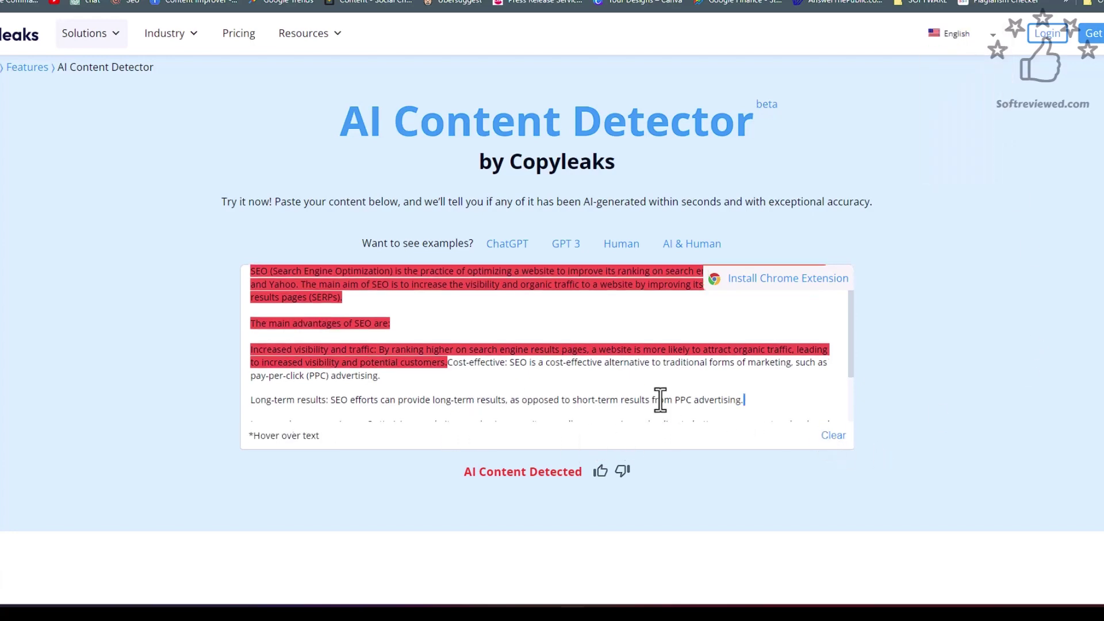
{"action": "left_click", "coordinate": [658, 399]}
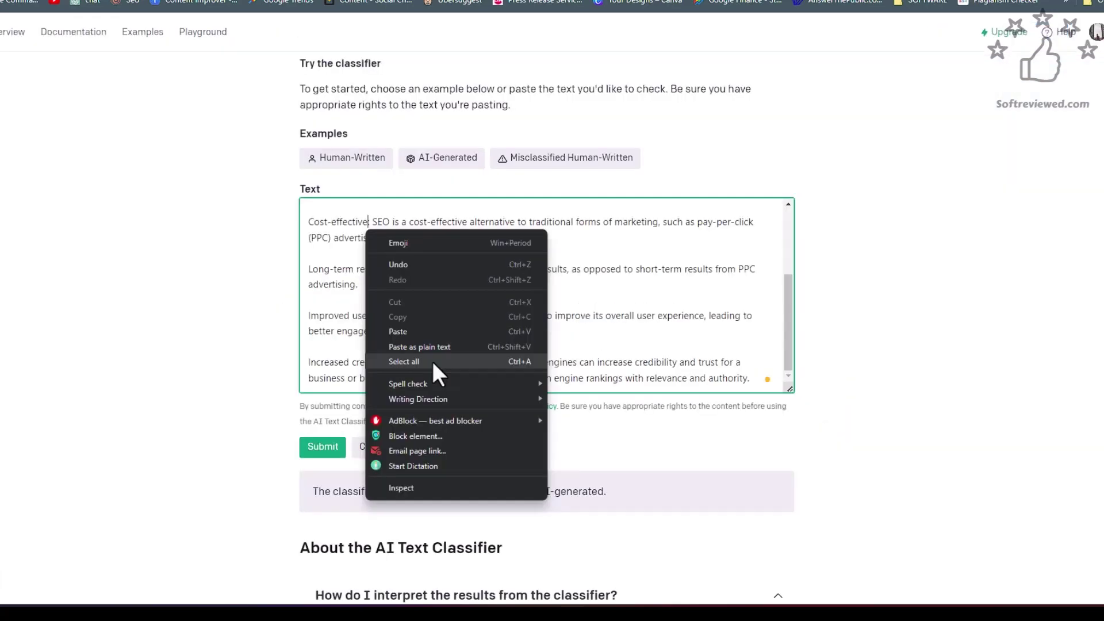
Scan the original SEO article with Originality.AI (AI 97, Original 3), then return to ChatGPT.
{"action": "left_click", "coordinate": [433, 362]}
{"action": "right_click", "coordinate": [405, 289]}
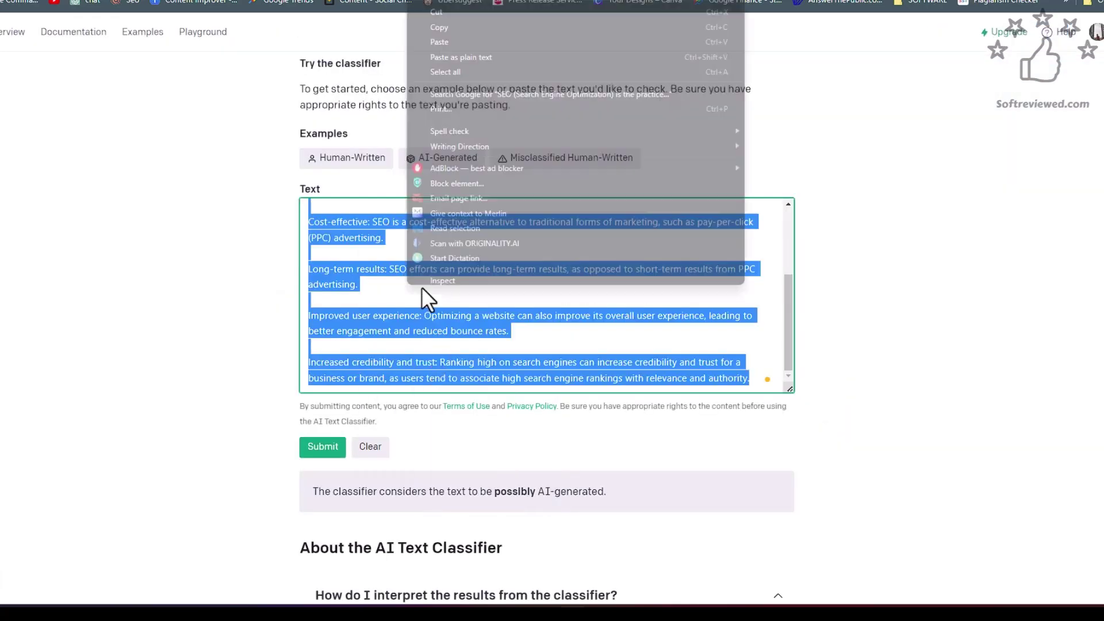
{"action": "left_click", "coordinate": [451, 256]}
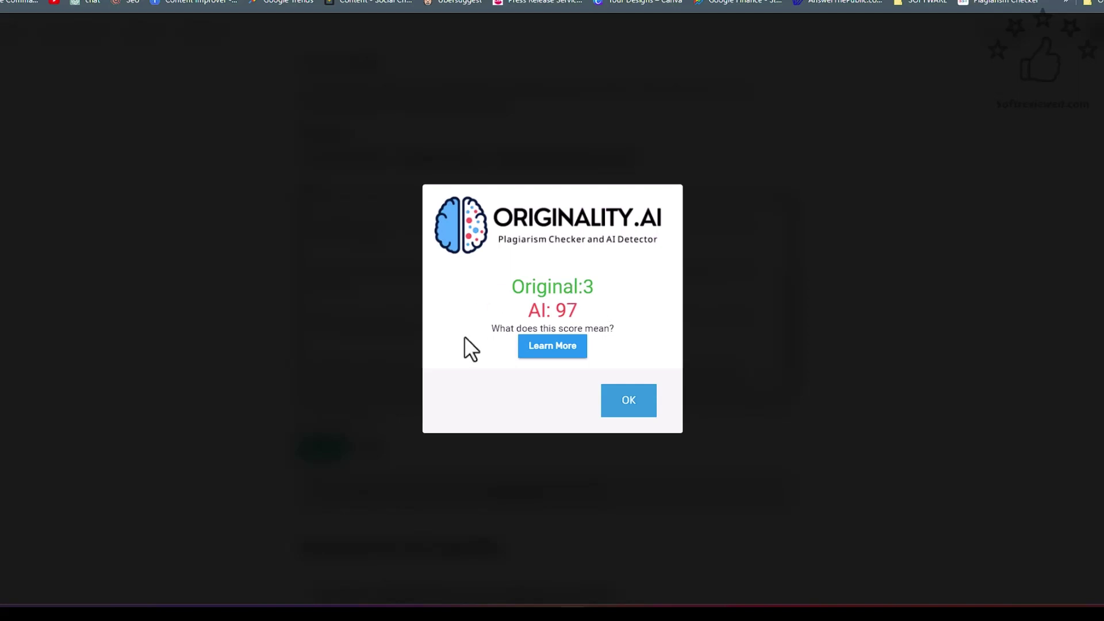
{"action": "left_click", "coordinate": [630, 406]}
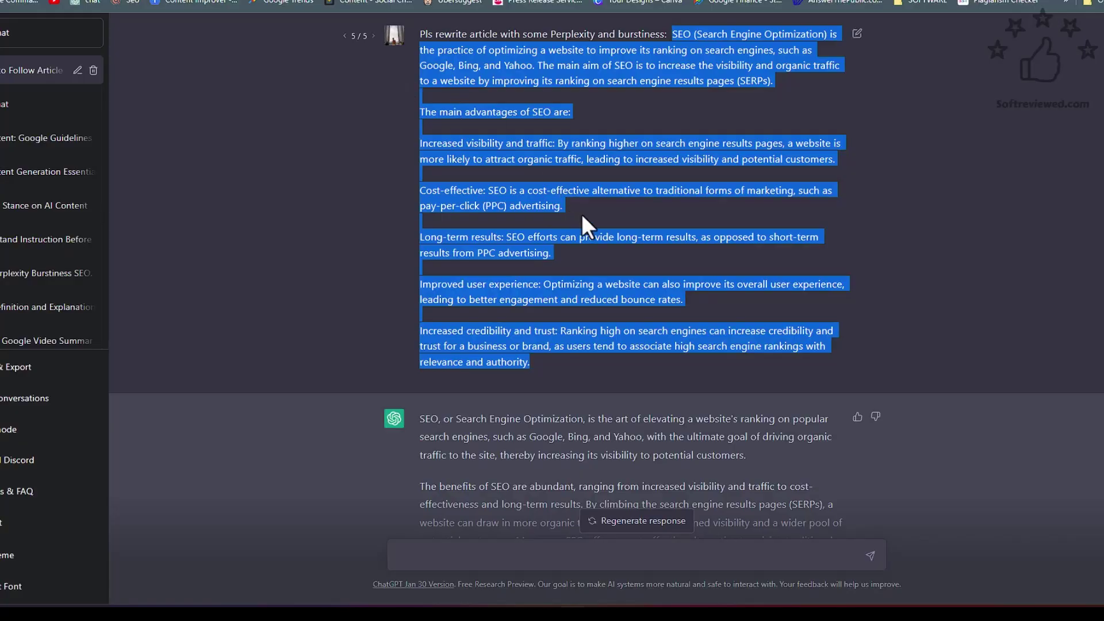
{"action": "left_click", "coordinate": [581, 214]}
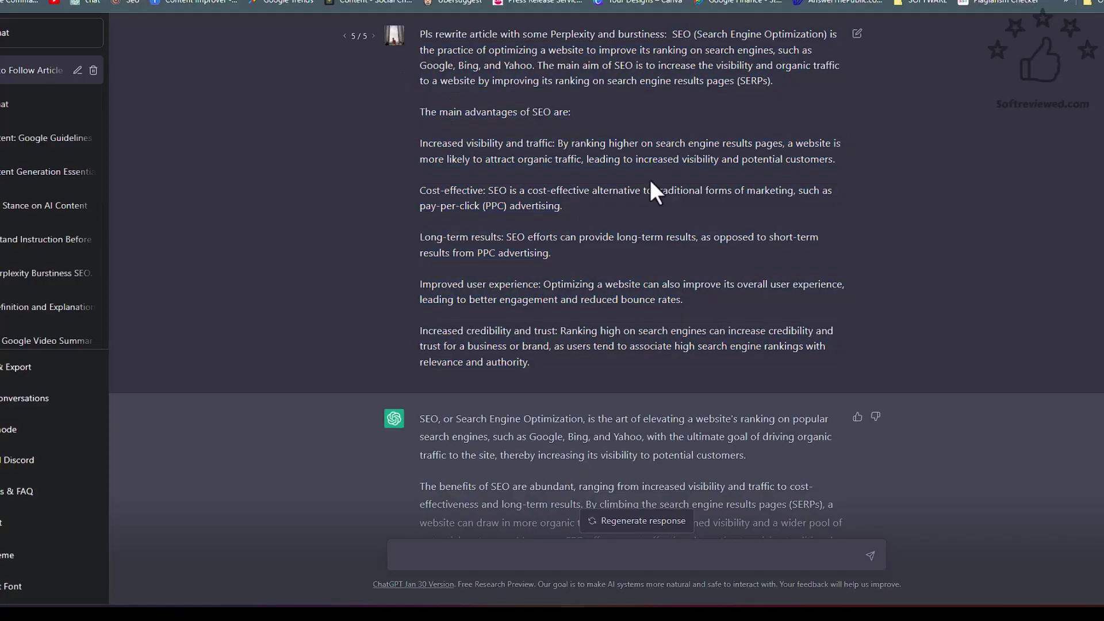
Copy ChatGPT's full perplexity-and-burstiness SEO rewrite and switch over to GPTZero.
{"action": "scroll", "coordinate": [436, 63], "scroll_direction": "up", "scroll_amount": 1}
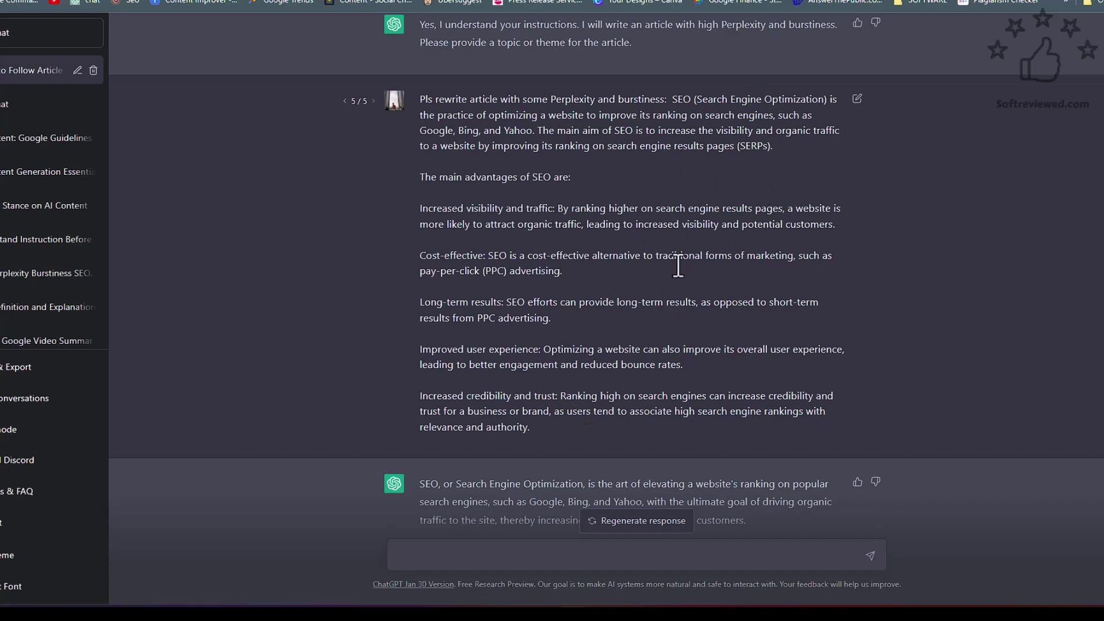
{"action": "scroll", "coordinate": [703, 243], "scroll_direction": "down", "scroll_amount": 5}
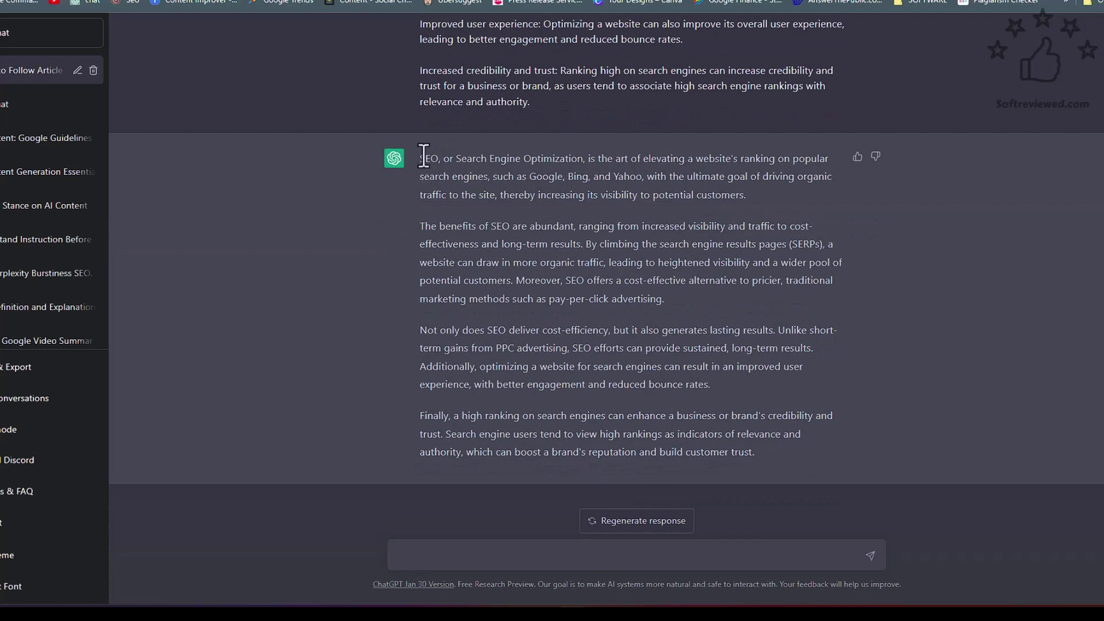
{"action": "scroll", "coordinate": [424, 155], "scroll_direction": "up", "scroll_amount": 6}
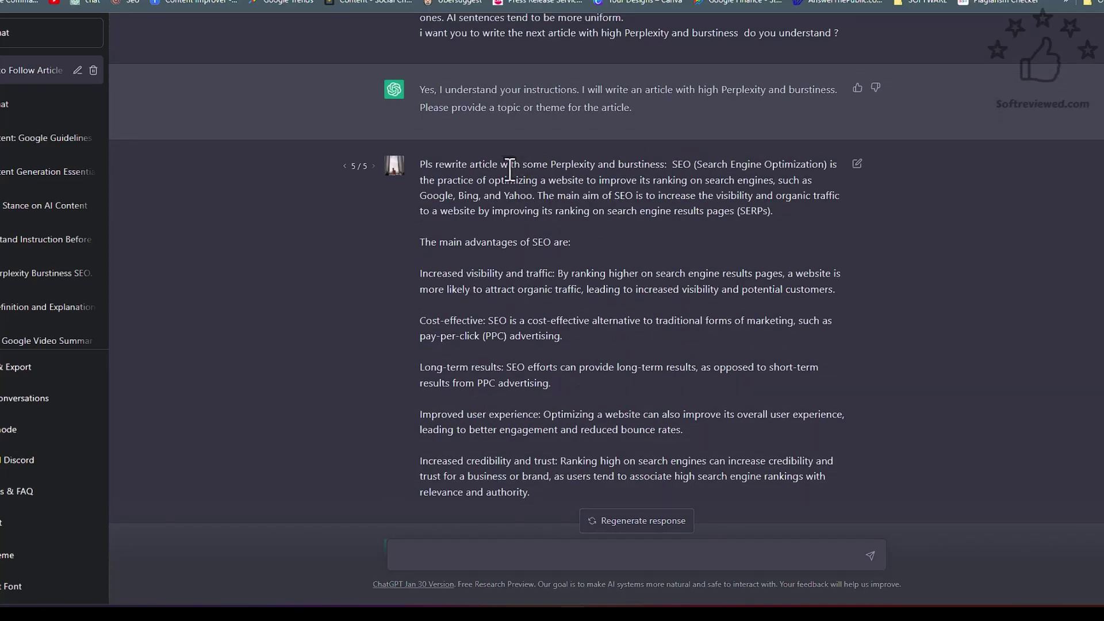
{"action": "scroll", "coordinate": [702, 207], "scroll_direction": "down", "scroll_amount": 6}
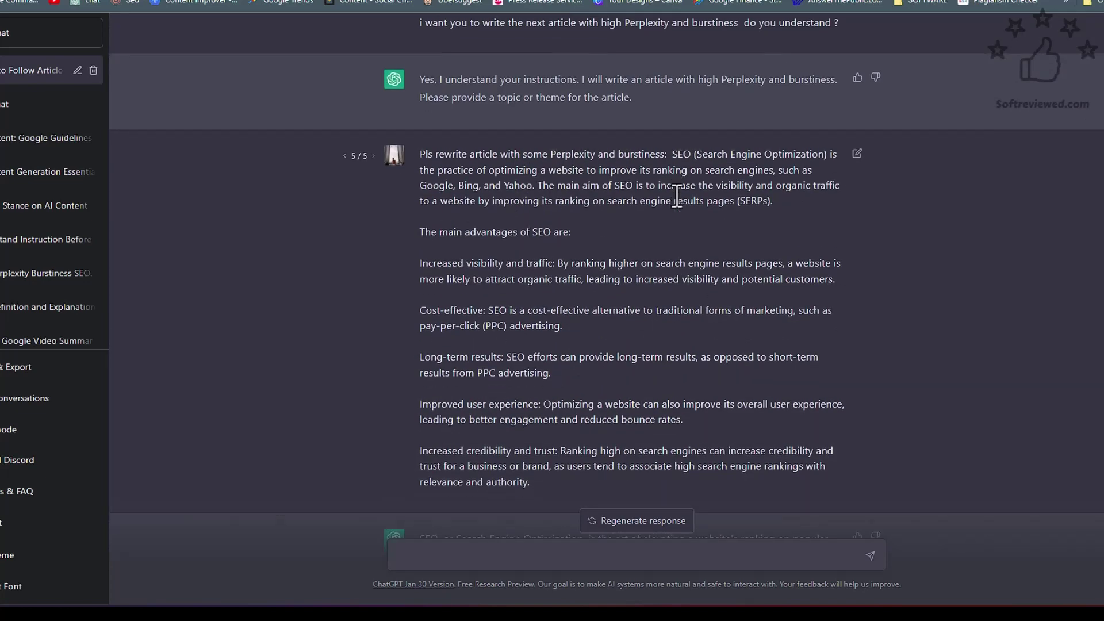
{"action": "left_click_drag", "start_coordinate": [758, 453], "coordinate": [425, 170]}
{"action": "right_click", "coordinate": [451, 150]}
{"action": "left_click", "coordinate": [486, 167]}
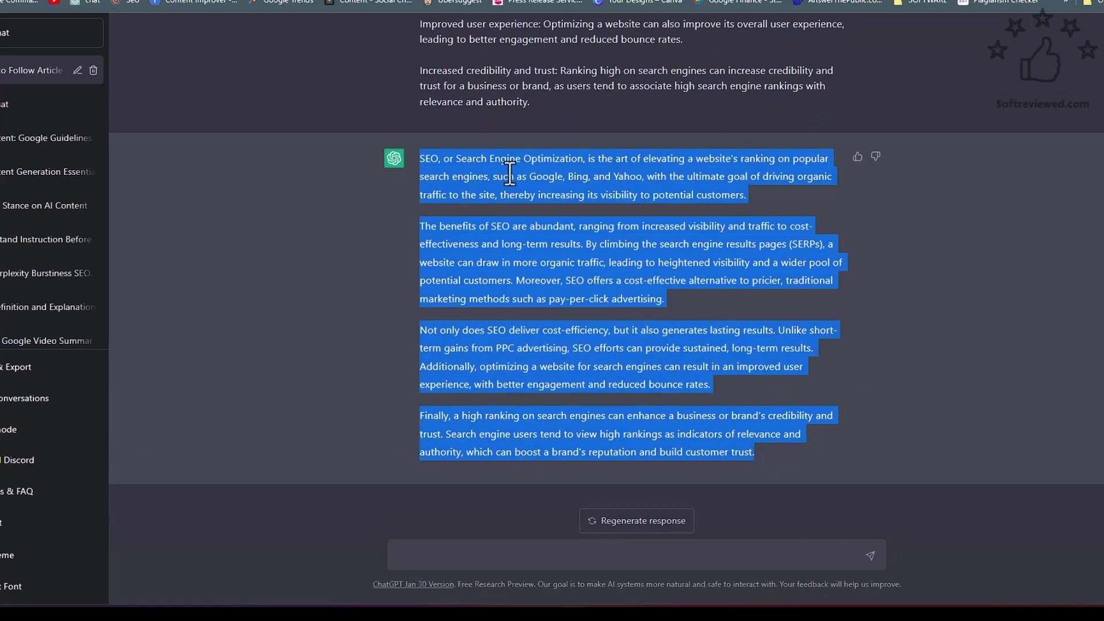
{"action": "left_click", "coordinate": [497, 2]}
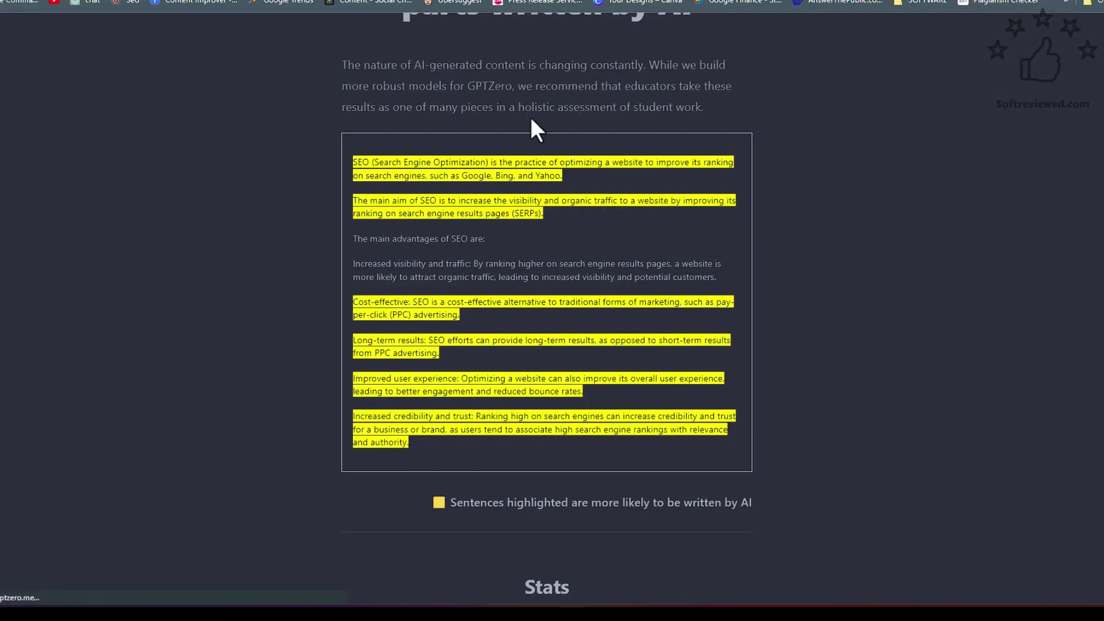
Run the rewritten SEO article through GPTZero: four sentences flagged, average perplexity 44.000.
{"action": "scroll", "coordinate": [591, 306], "scroll_direction": "down", "scroll_amount": 8}
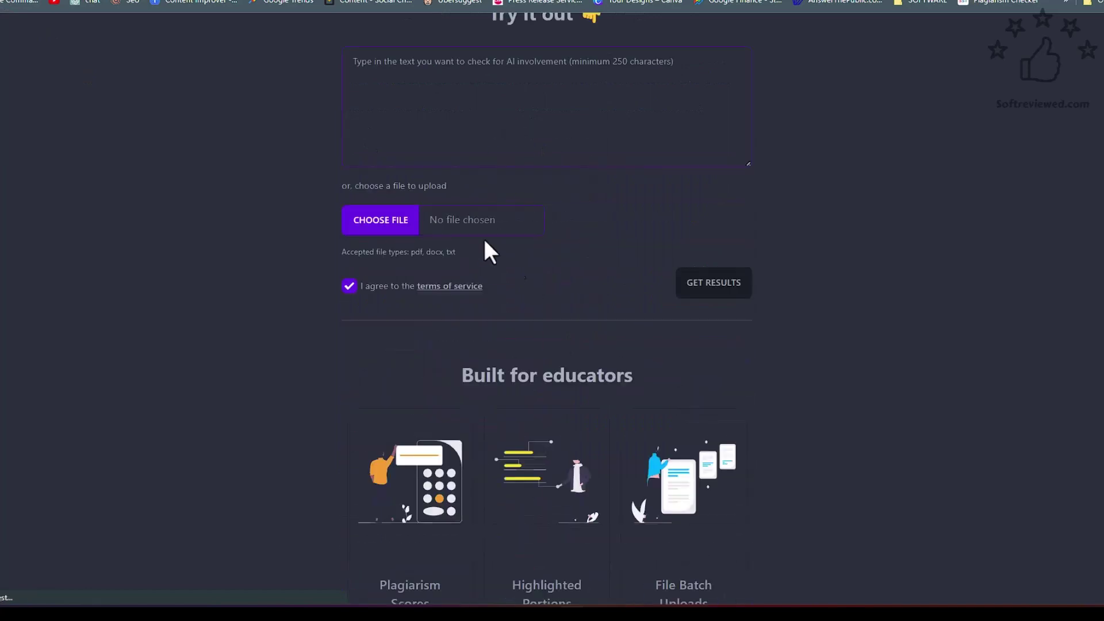
{"action": "right_click", "coordinate": [431, 74]}
{"action": "left_click", "coordinate": [480, 172]}
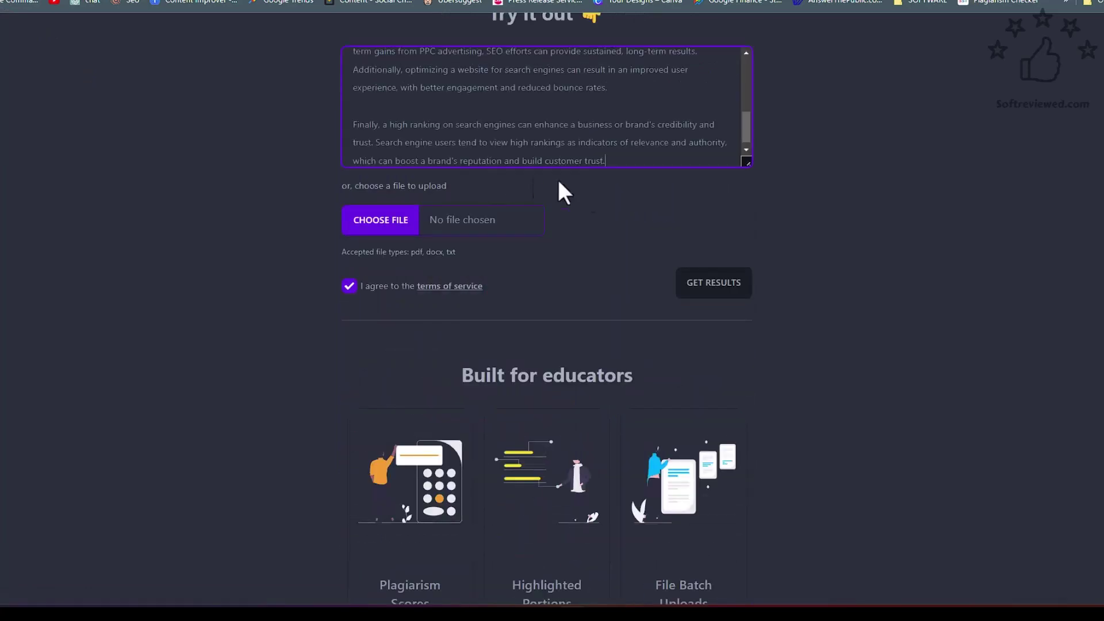
{"action": "left_click", "coordinate": [713, 283]}
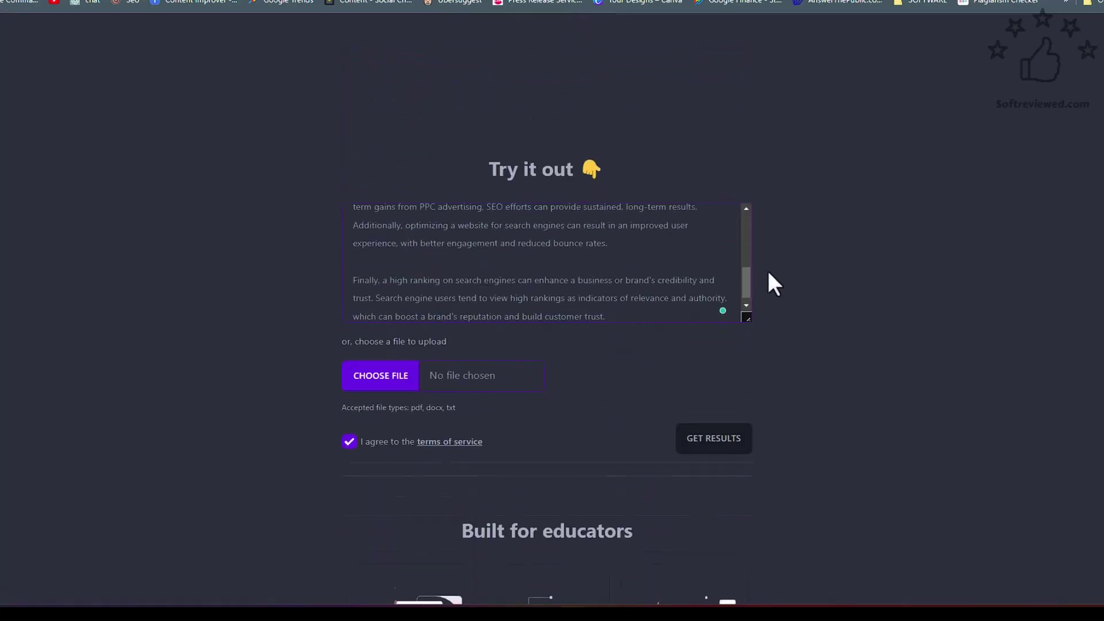
{"action": "scroll", "coordinate": [767, 268], "scroll_direction": "down", "scroll_amount": 8}
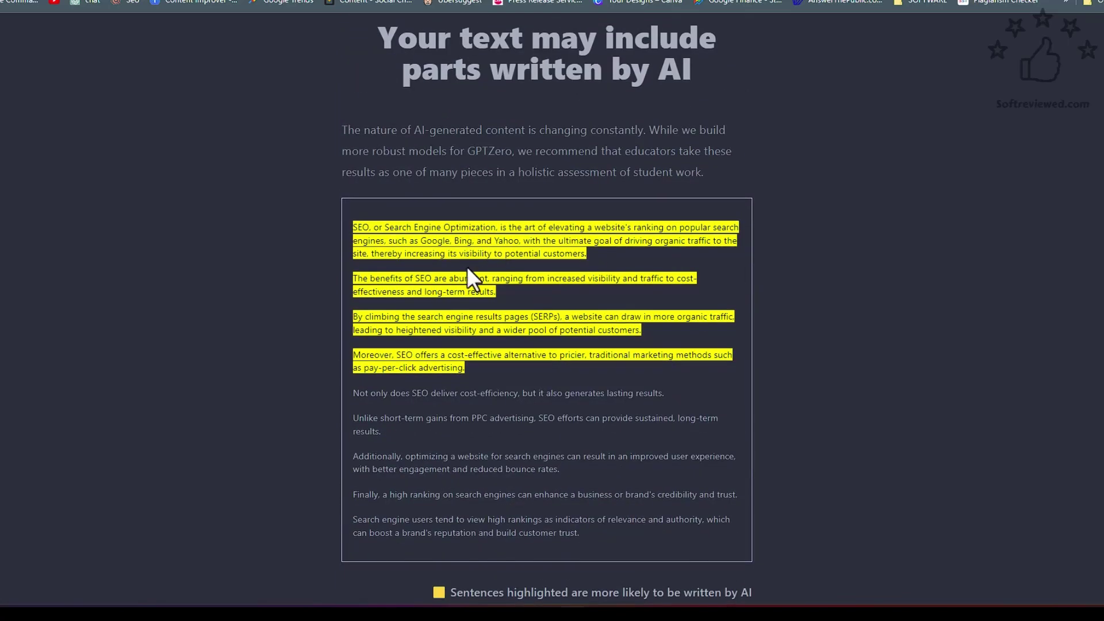
{"action": "scroll", "coordinate": [495, 266], "scroll_direction": "down", "scroll_amount": 1}
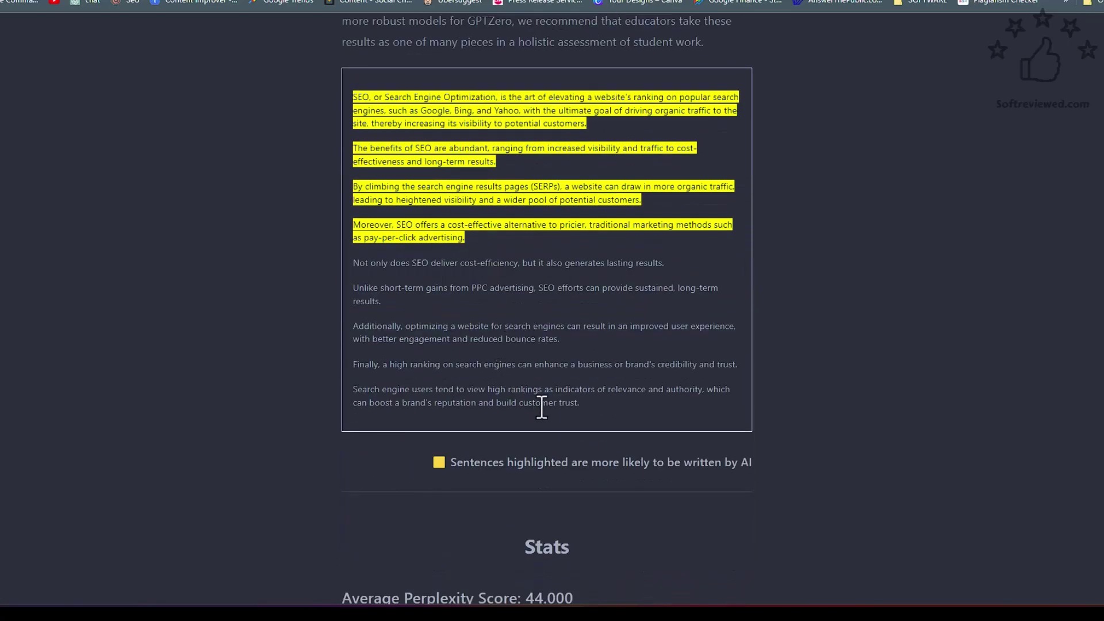
{"action": "scroll", "coordinate": [472, 185], "scroll_direction": "up", "scroll_amount": 1}
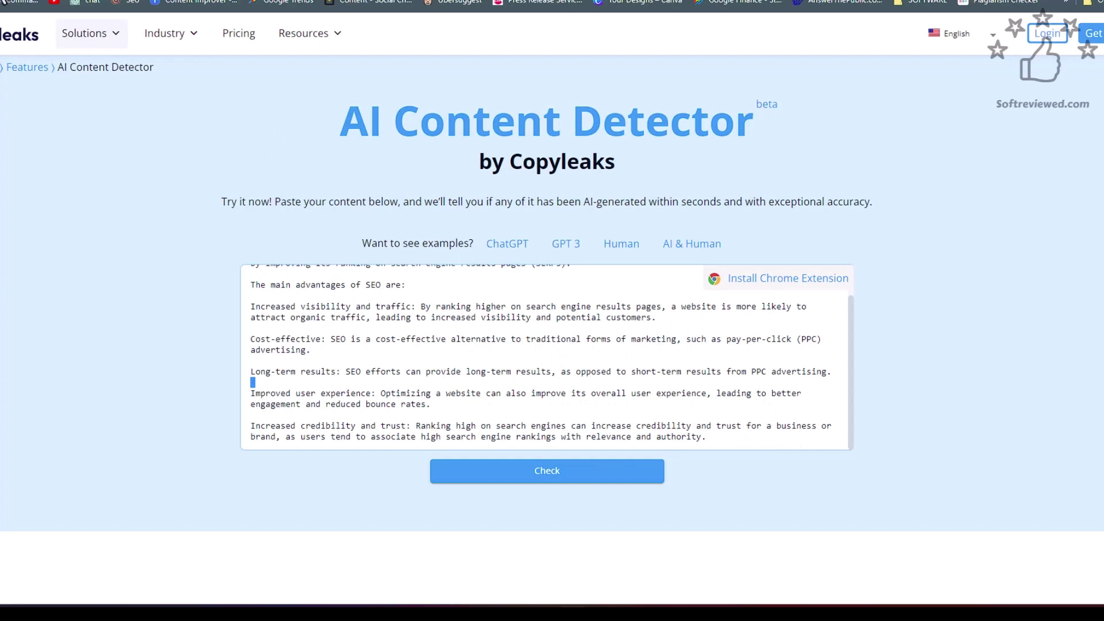
Check the rewritten SEO article, pasted as plain text, in Copyleaks: 'This is human text' at 99.9%.
{"action": "key", "text": "F5"}
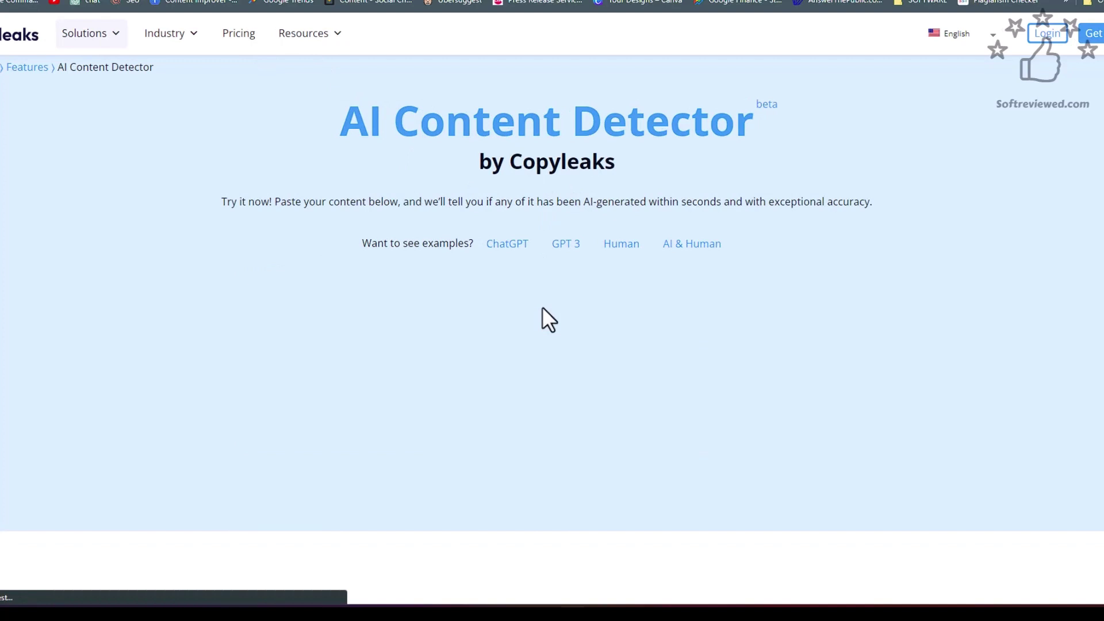
{"action": "right_click", "coordinate": [378, 322]}
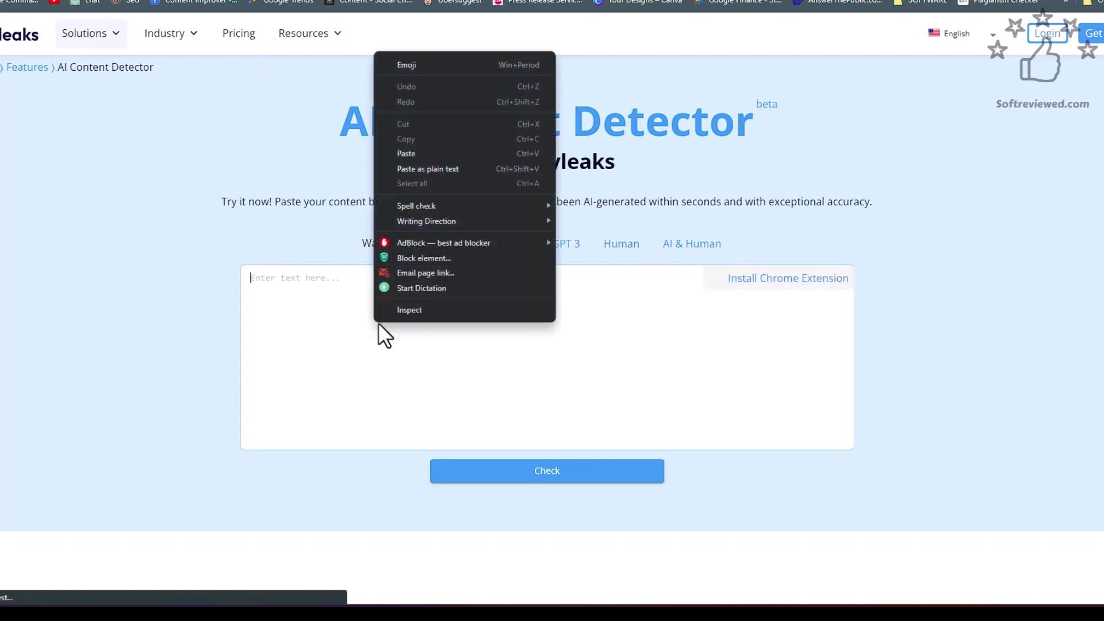
{"action": "left_click", "coordinate": [416, 168]}
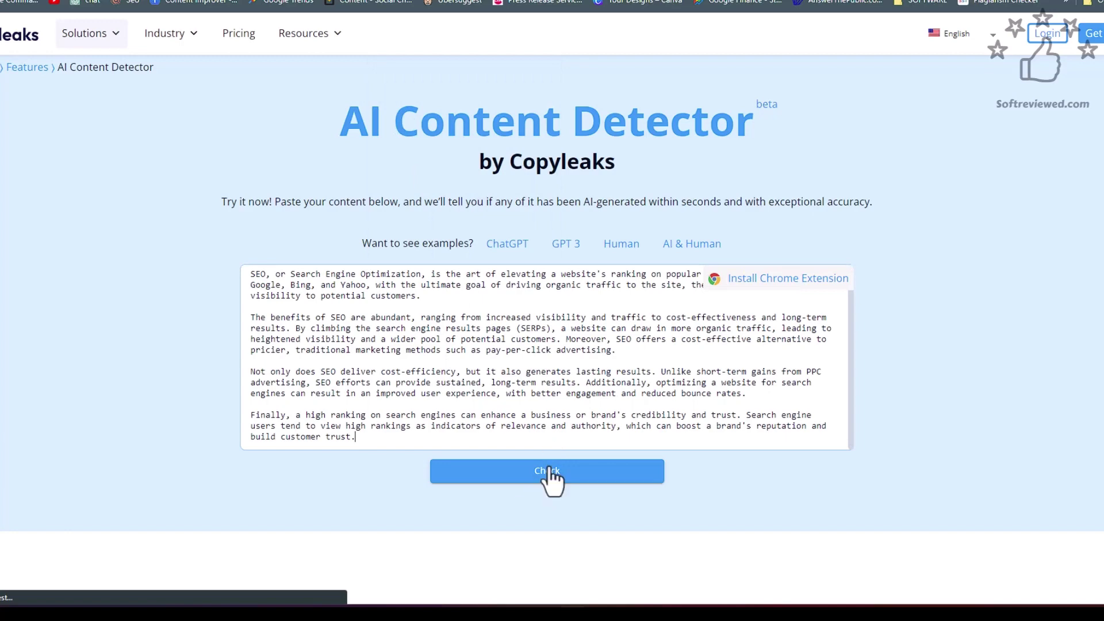
{"action": "left_click", "coordinate": [548, 470]}
{"action": "scroll", "coordinate": [605, 357], "scroll_direction": "down", "scroll_amount": 1}
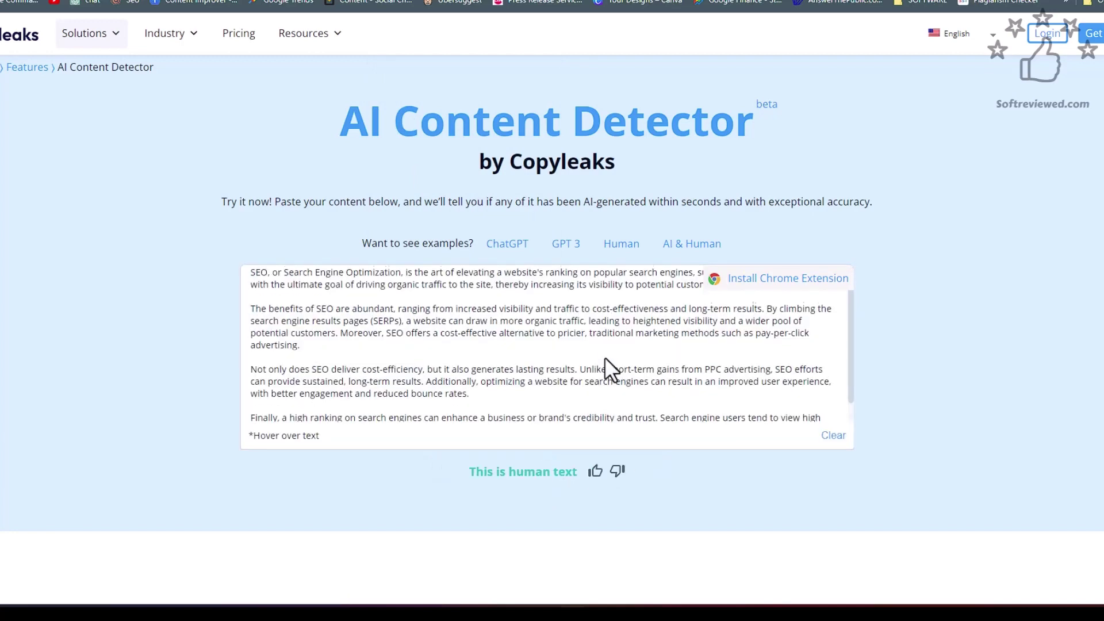
{"action": "scroll", "coordinate": [605, 356], "scroll_direction": "down", "scroll_amount": 1}
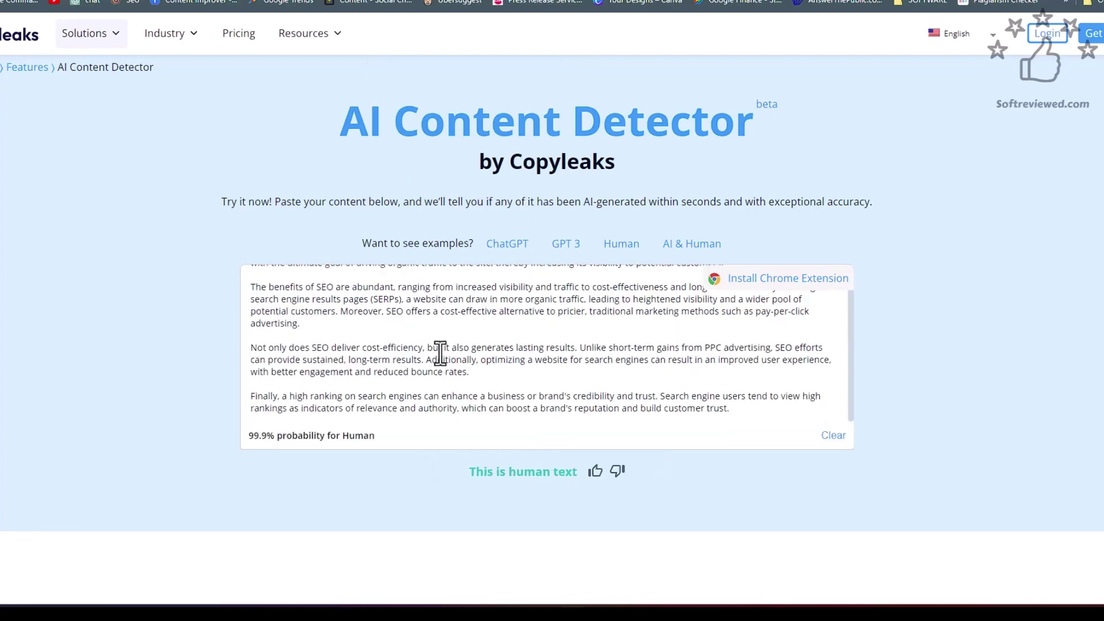
{"action": "scroll", "coordinate": [439, 313], "scroll_direction": "up", "scroll_amount": 1}
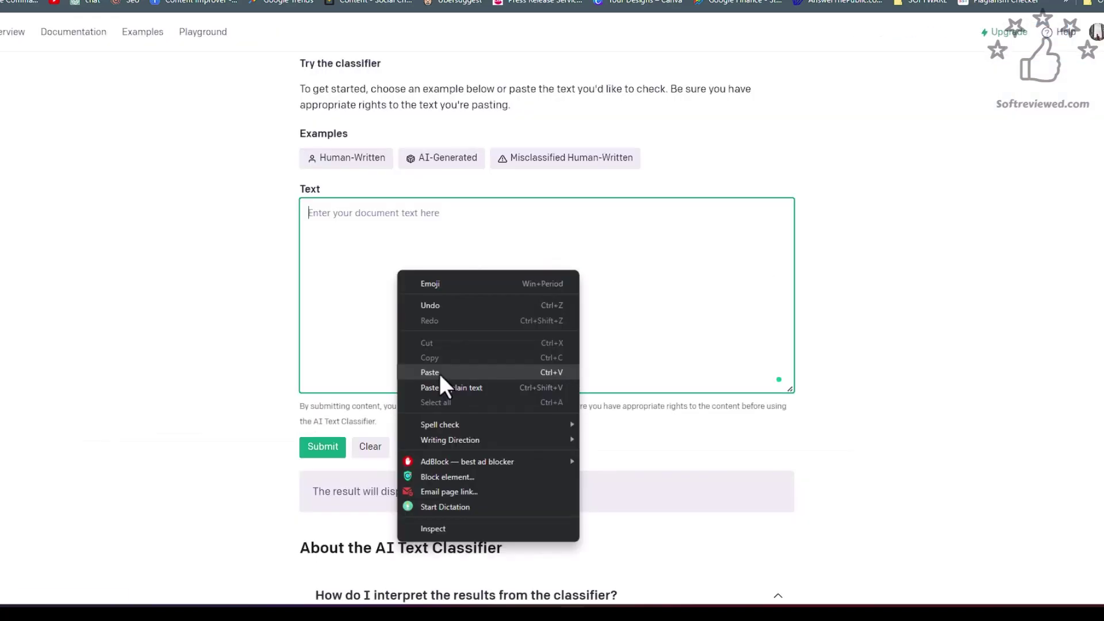
{"action": "left_click", "coordinate": [439, 374]}
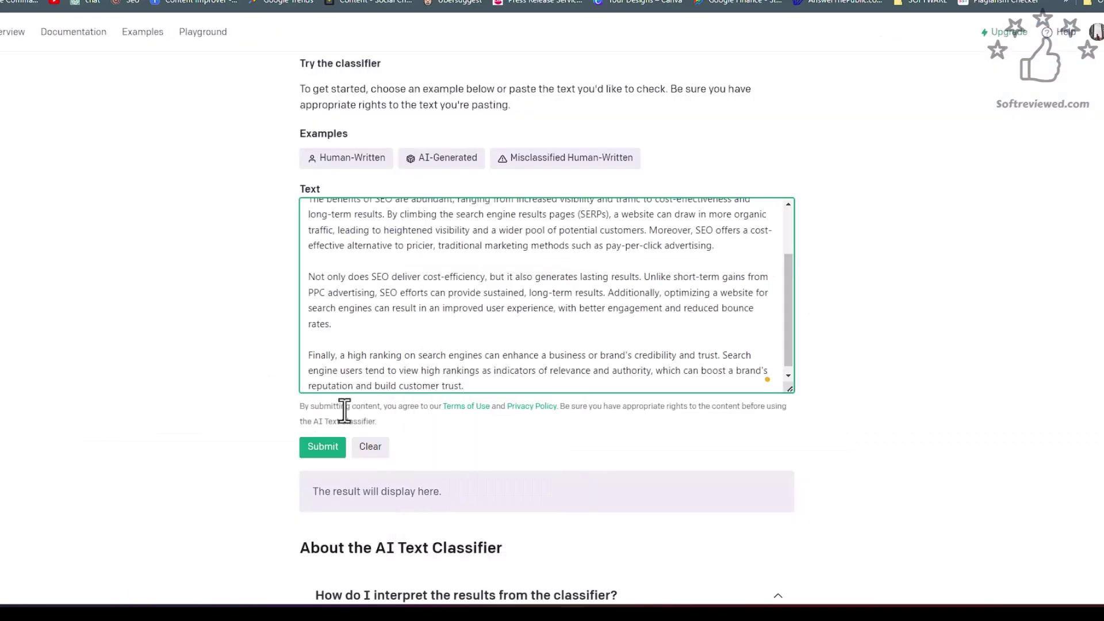
Classify the SEO rewrite in OpenAI's classifier as 'unclear', then scan it with Originality.AI.
{"action": "left_click", "coordinate": [319, 449]}
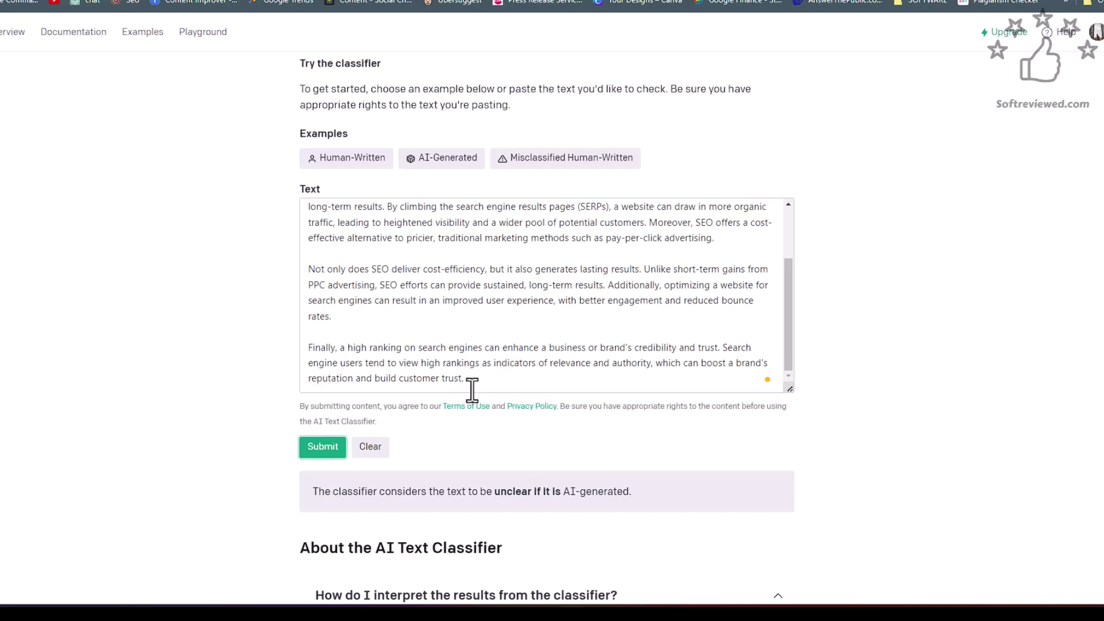
{"action": "left_click_drag", "start_coordinate": [437, 368], "coordinate": [293, 187]}
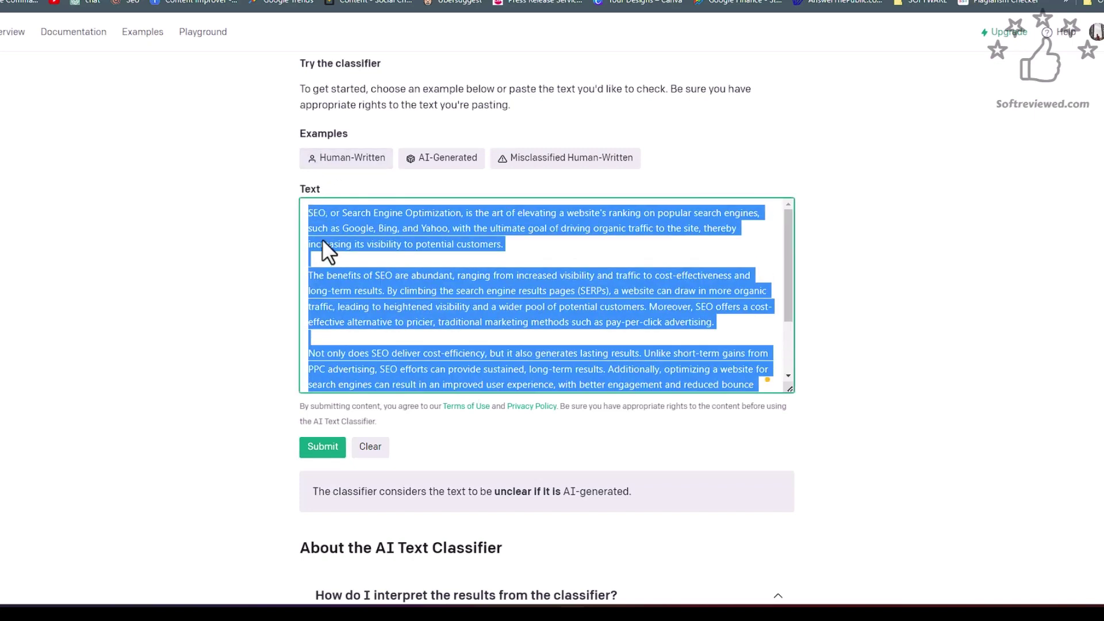
{"action": "right_click", "coordinate": [391, 247]}
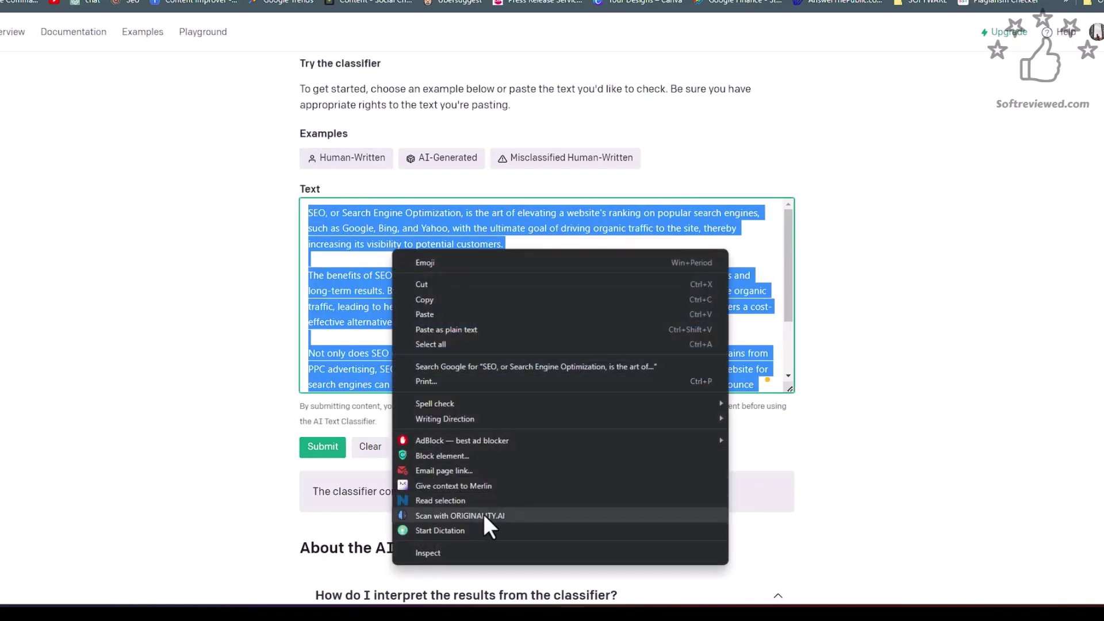
{"action": "left_click", "coordinate": [519, 514]}
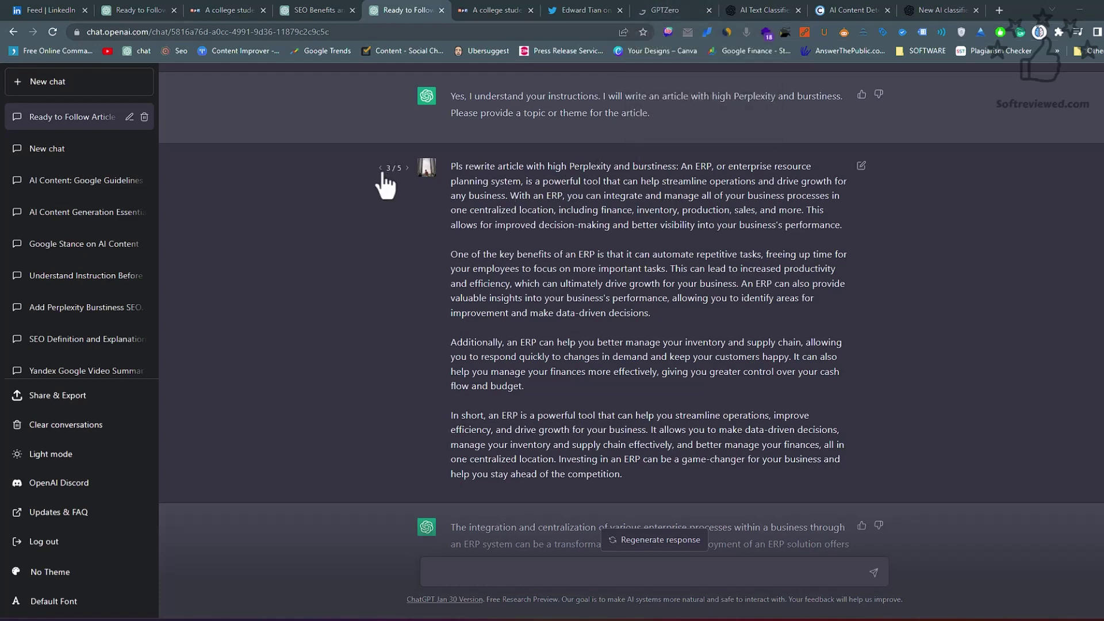
Go to prompt version 3/5 and scan the original ERP article with Originality.AI: 100 AI.
{"action": "left_click", "coordinate": [380, 168]}
{"action": "left_click", "coordinate": [407, 167]}
{"action": "left_click", "coordinate": [407, 168]}
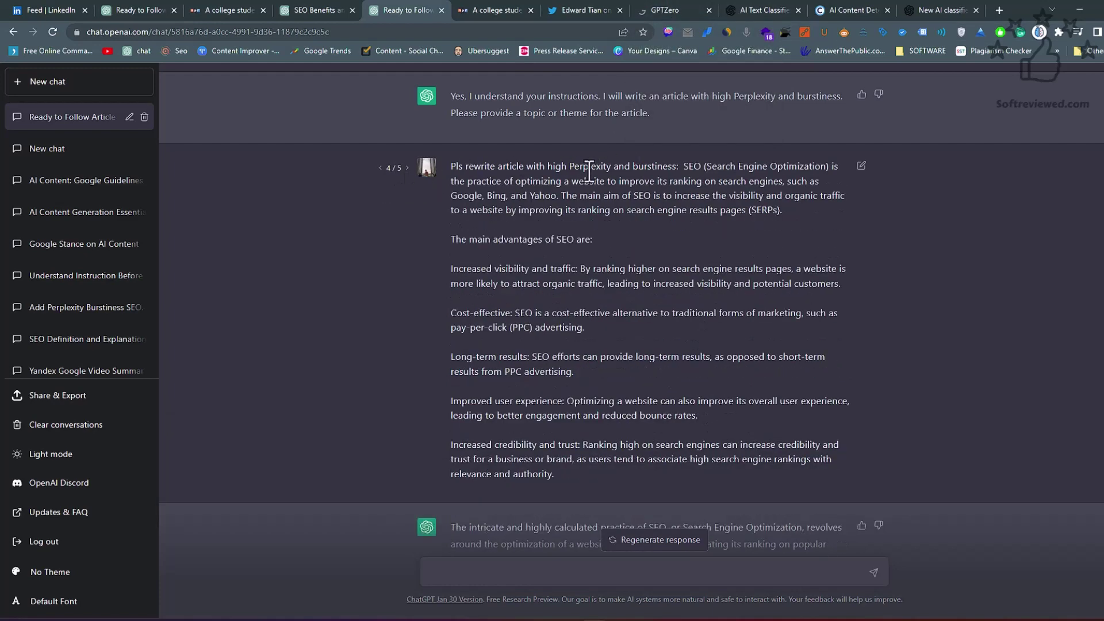
{"action": "left_click", "coordinate": [380, 167]}
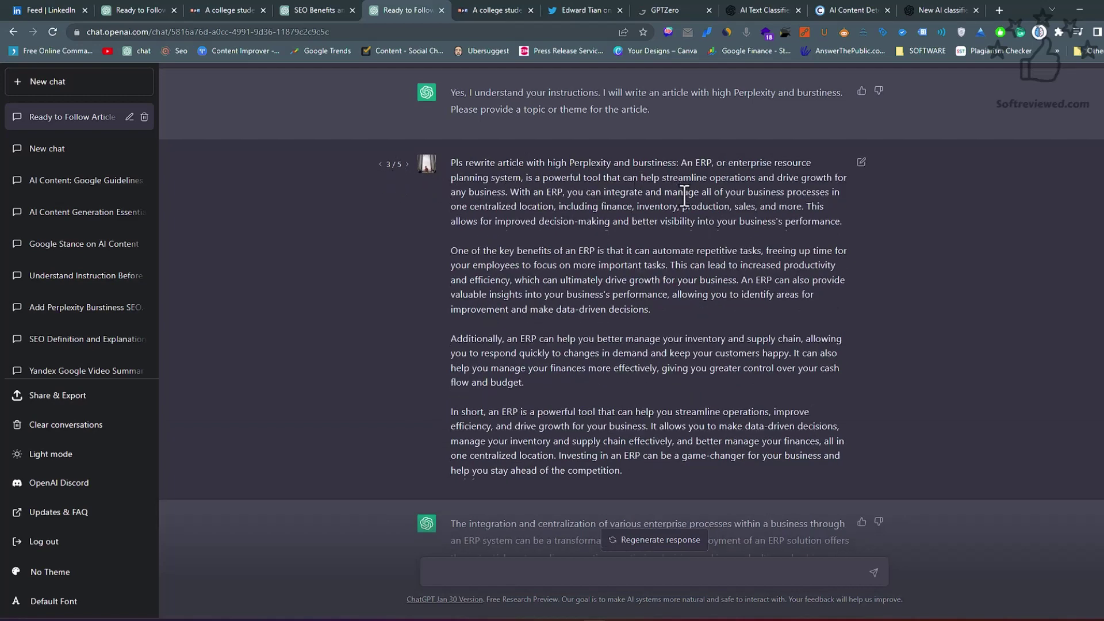
{"action": "scroll", "coordinate": [785, 305], "scroll_direction": "down", "scroll_amount": 4}
{"action": "scroll", "coordinate": [637, 216], "scroll_direction": "up", "scroll_amount": 3}
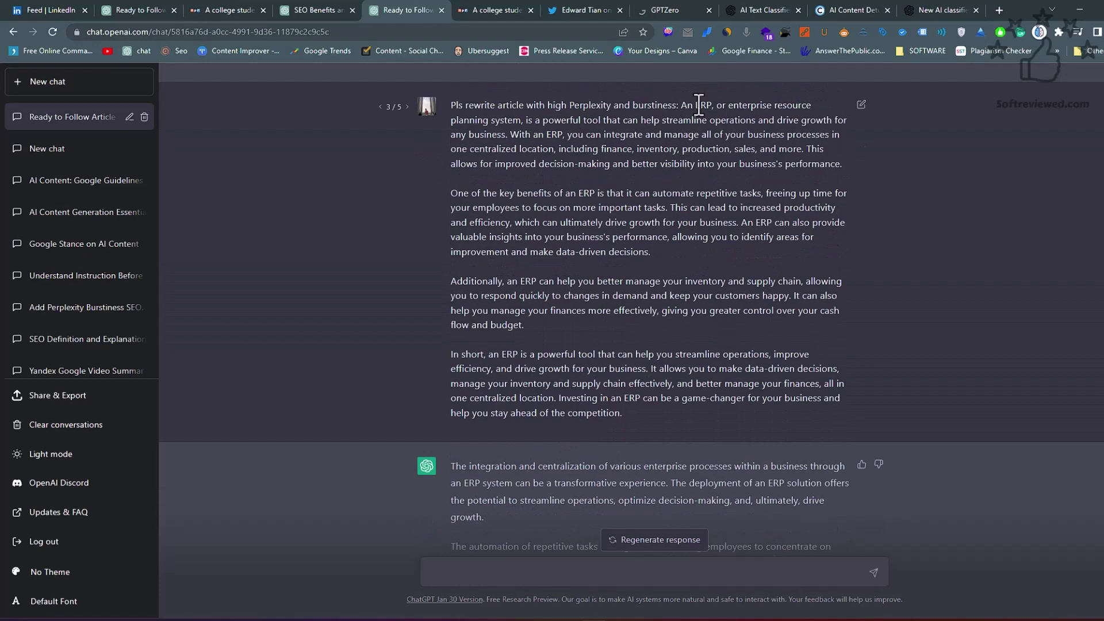
{"action": "left_click_drag", "start_coordinate": [682, 106], "coordinate": [748, 417]}
{"action": "right_click", "coordinate": [604, 249]}
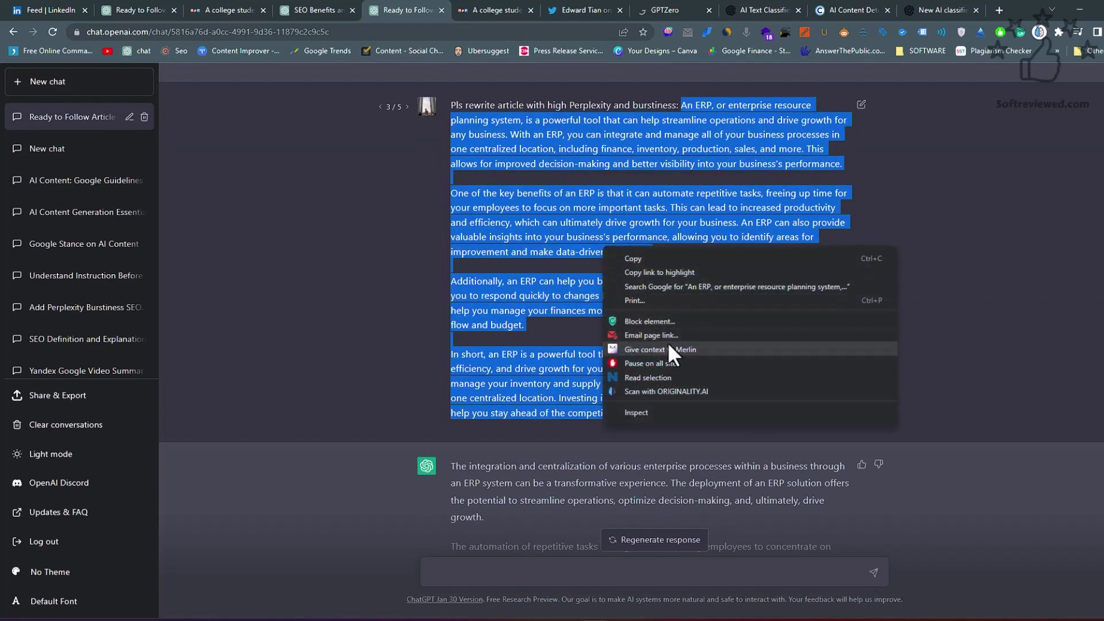
{"action": "left_click", "coordinate": [682, 391]}
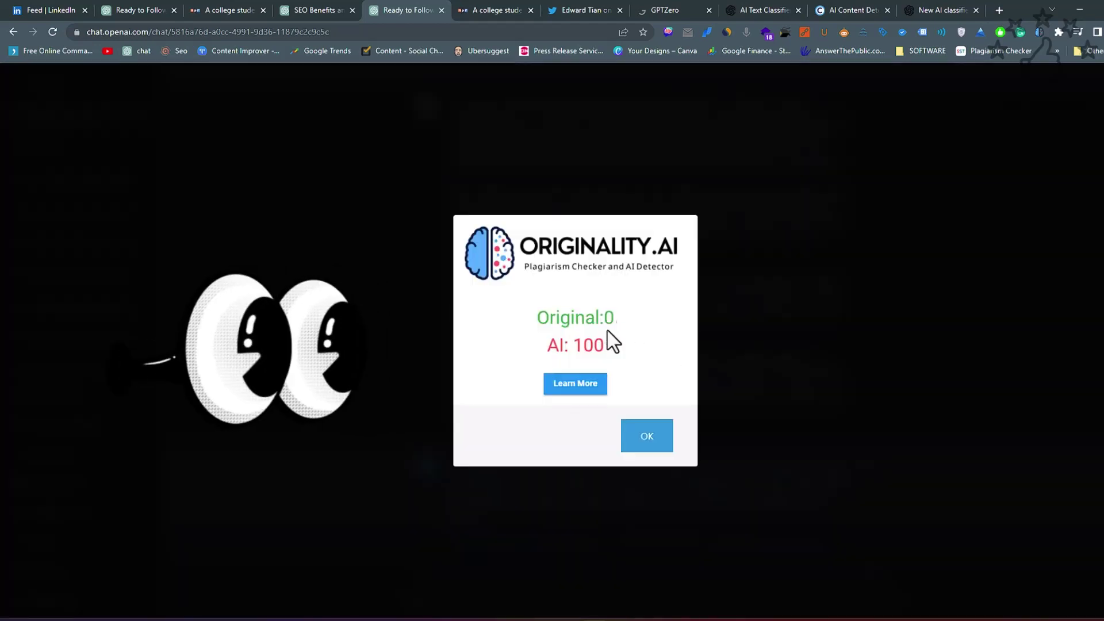
{"action": "left_click", "coordinate": [658, 445]}
Scan ChatGPT's rewritten ERP response with Originality.AI: Original 100, AI 0.
{"action": "scroll", "coordinate": [633, 312], "scroll_direction": "down", "scroll_amount": 5}
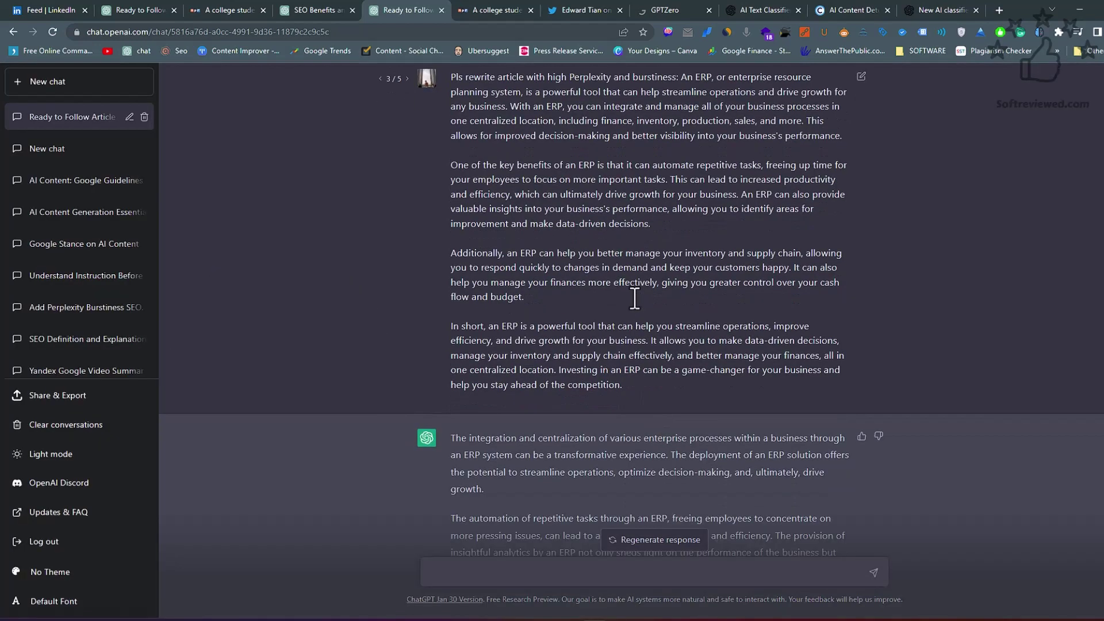
{"action": "left_click_drag", "start_coordinate": [451, 162], "coordinate": [792, 475]}
{"action": "right_click", "coordinate": [668, 325]}
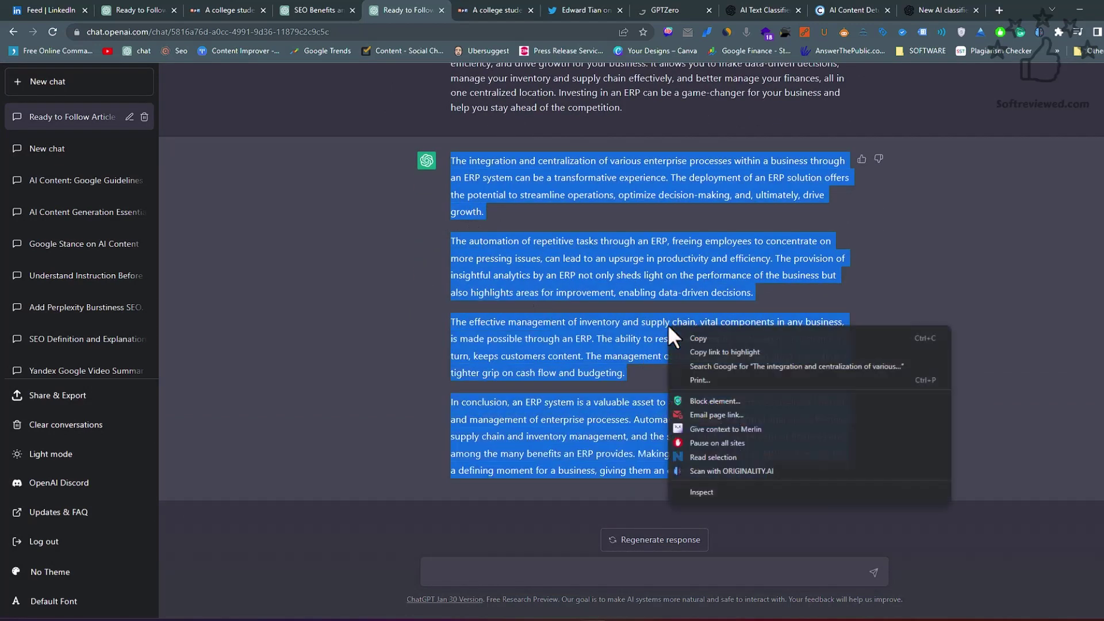
{"action": "left_click", "coordinate": [731, 470]}
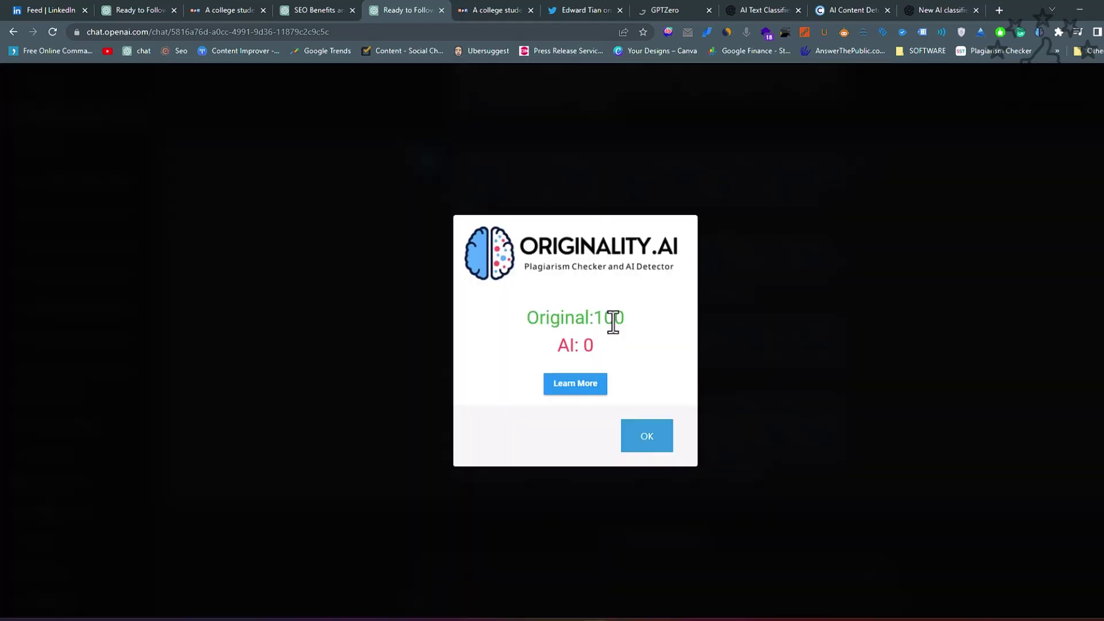
{"action": "left_click", "coordinate": [643, 440]}
Copy the entire rewritten ERP response.
{"action": "left_click_drag", "start_coordinate": [768, 471], "coordinate": [440, 164]}
{"action": "right_click", "coordinate": [499, 156]}
{"action": "left_click", "coordinate": [548, 171]}
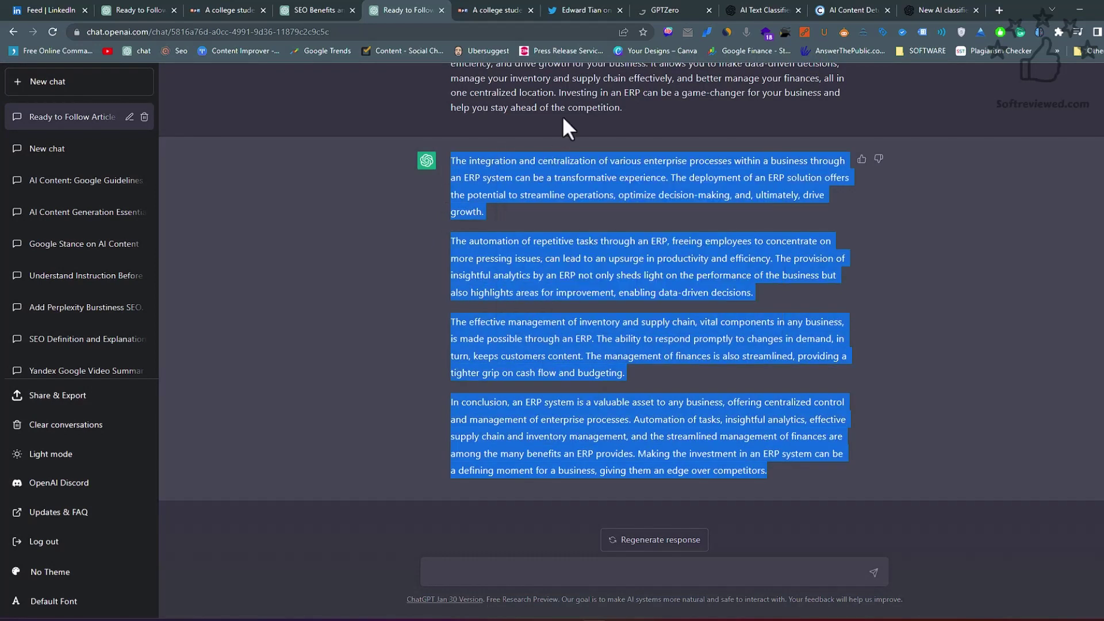
Reload GPTZero and paste the rewritten ERP article into its empty text box.
{"action": "left_click", "coordinate": [691, 7]}
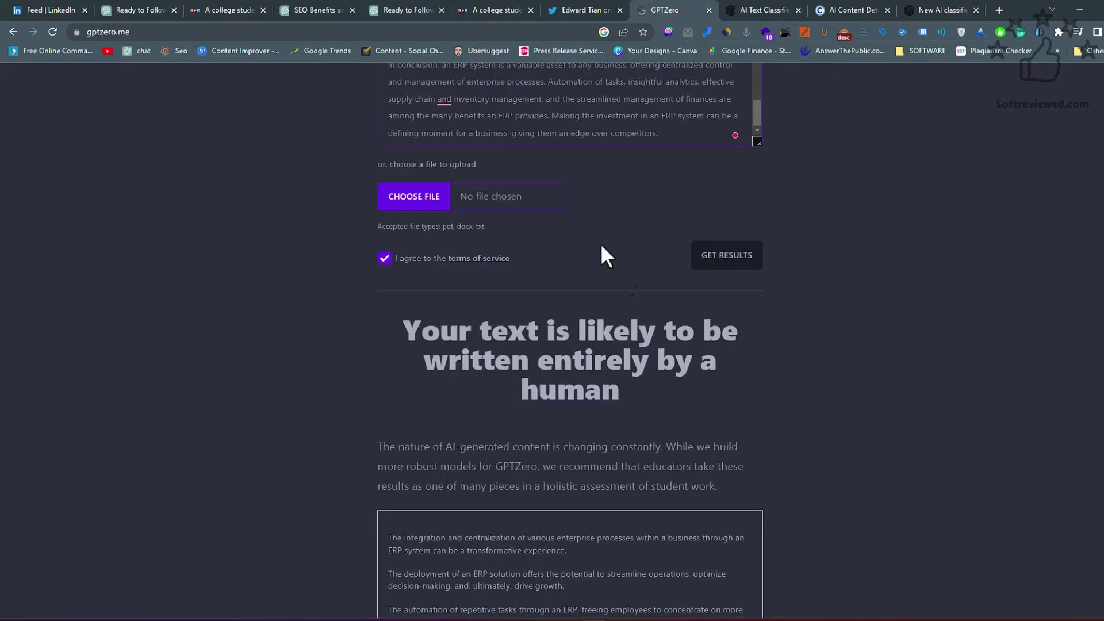
{"action": "scroll", "coordinate": [485, 142], "scroll_direction": "up", "scroll_amount": 10}
{"action": "left_click", "coordinate": [52, 32]}
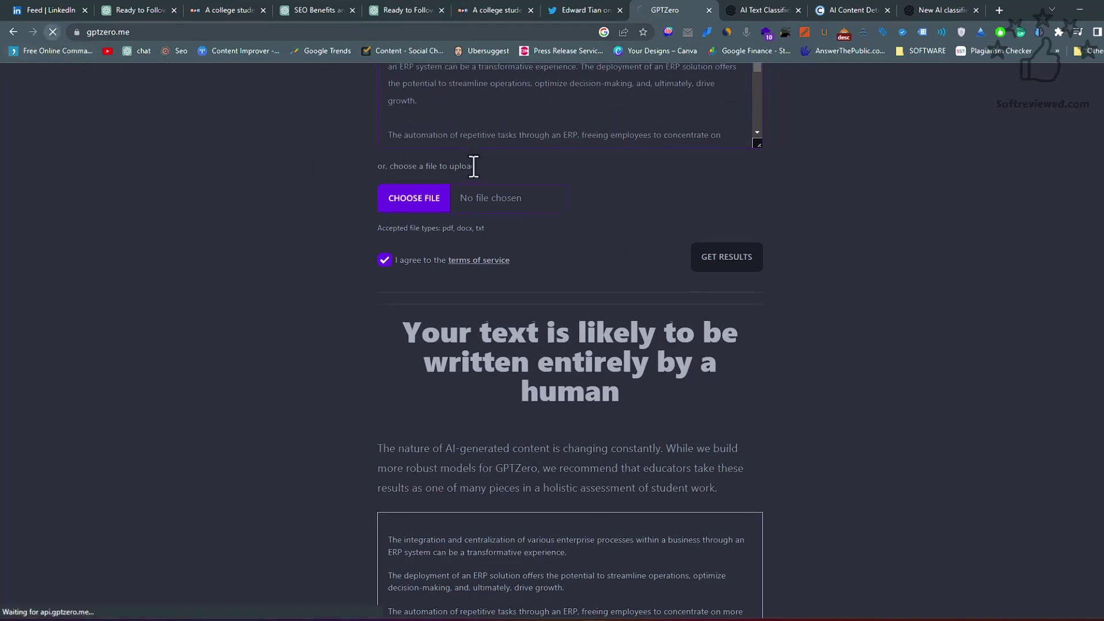
{"action": "scroll", "coordinate": [533, 264], "scroll_direction": "down", "scroll_amount": 8}
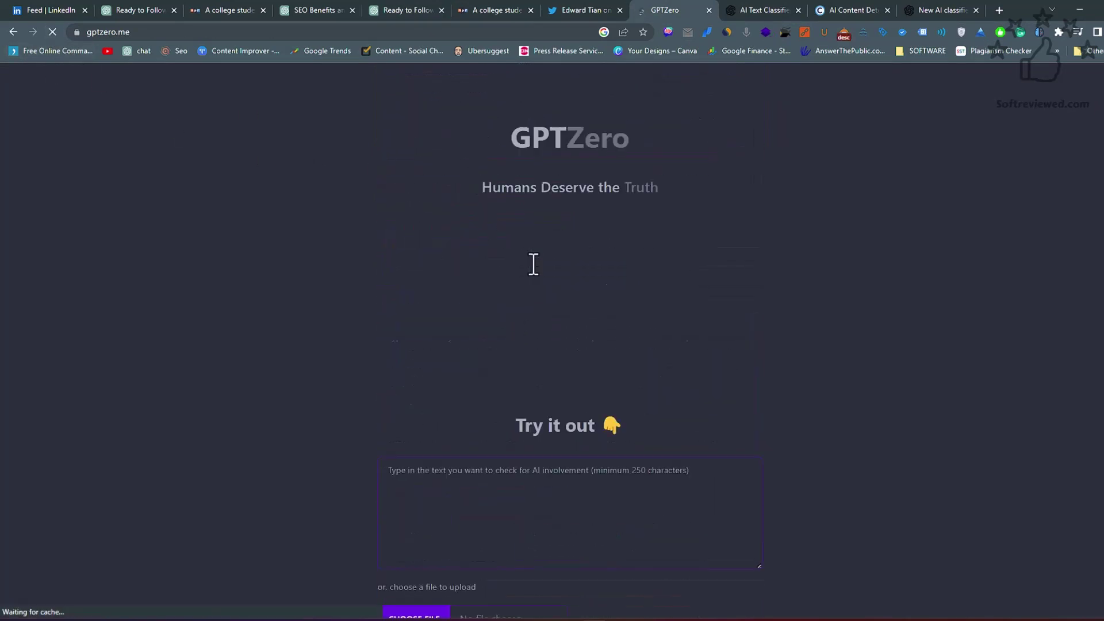
{"action": "left_click", "coordinate": [439, 138]}
{"action": "right_click", "coordinate": [439, 139]}
{"action": "left_click", "coordinate": [465, 232]}
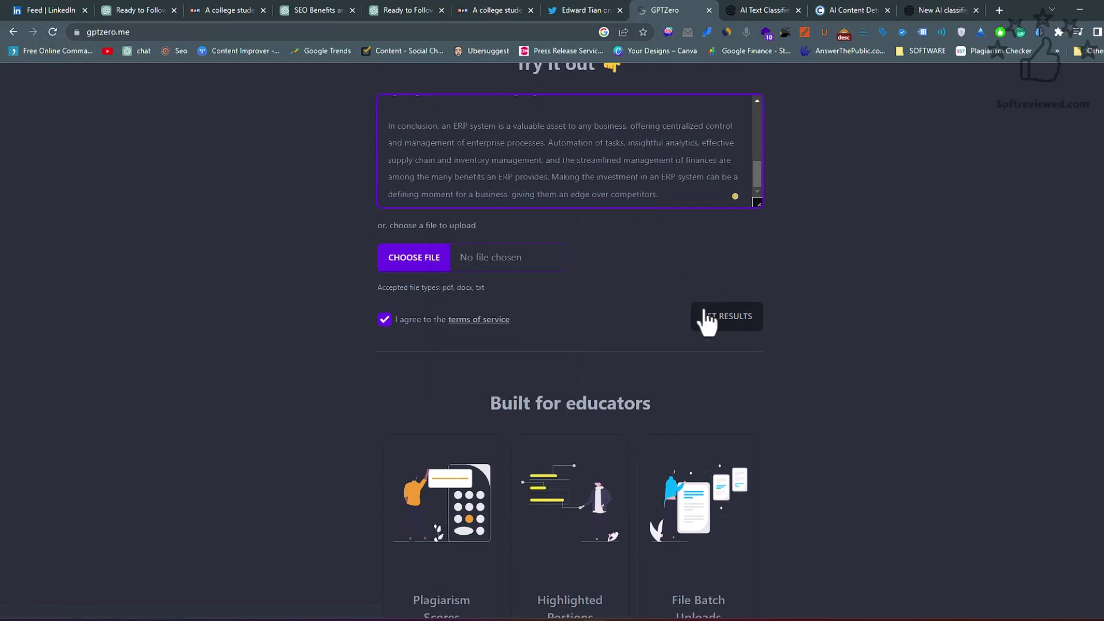
Get GPTZero's verdict, entirely human, with perplexity 49.100 and burstiness 35.431.
{"action": "left_click", "coordinate": [722, 326]}
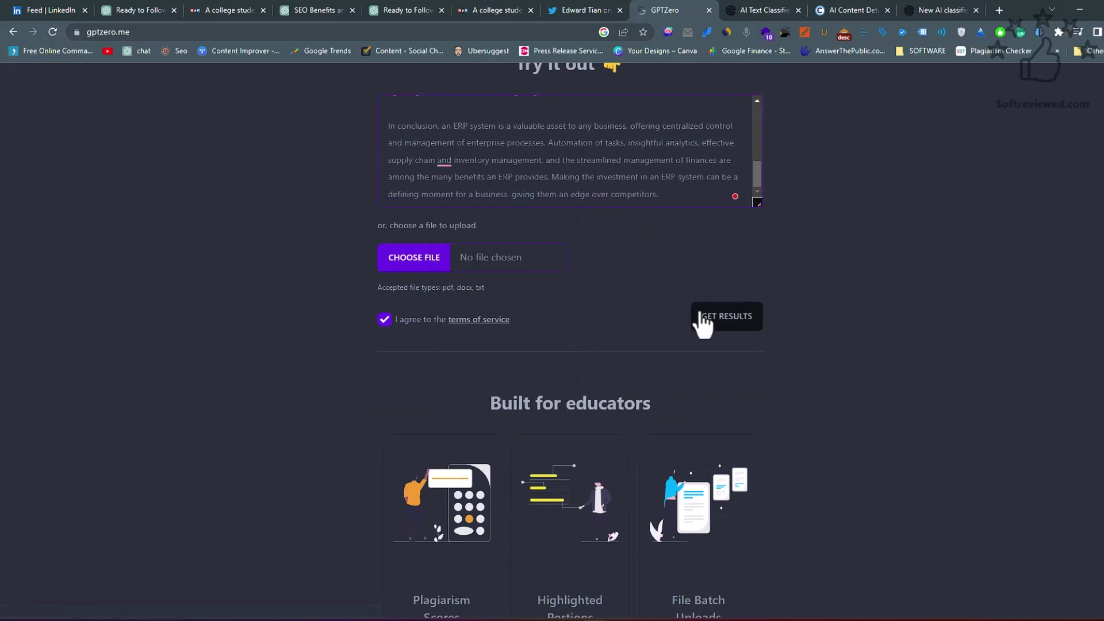
{"action": "scroll", "coordinate": [702, 320], "scroll_direction": "down", "scroll_amount": 4}
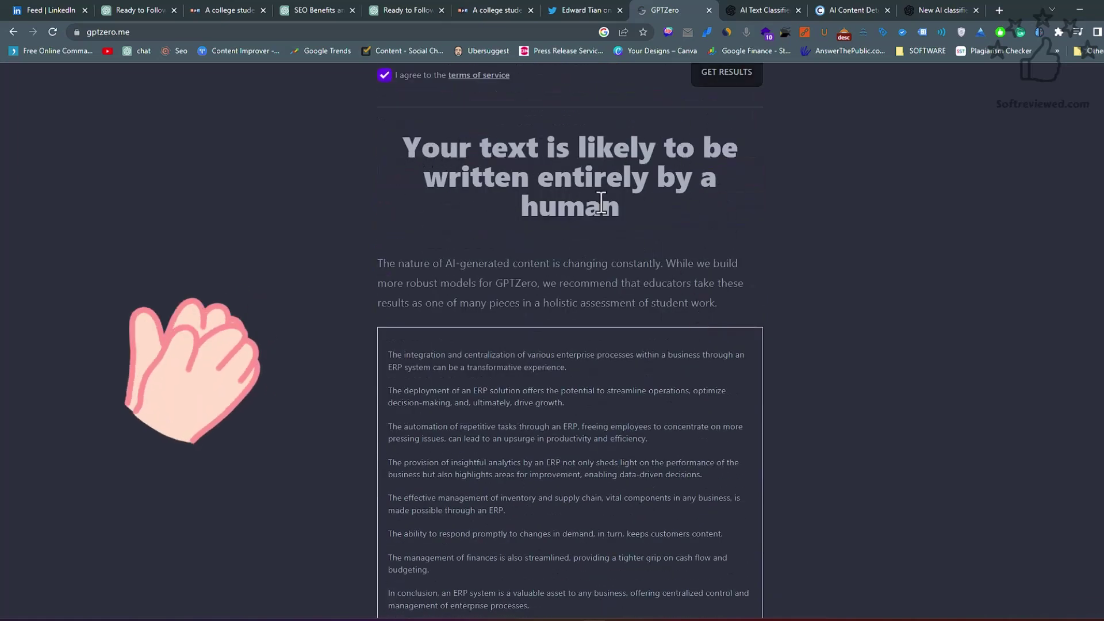
{"action": "scroll", "coordinate": [706, 198], "scroll_direction": "down", "scroll_amount": 3}
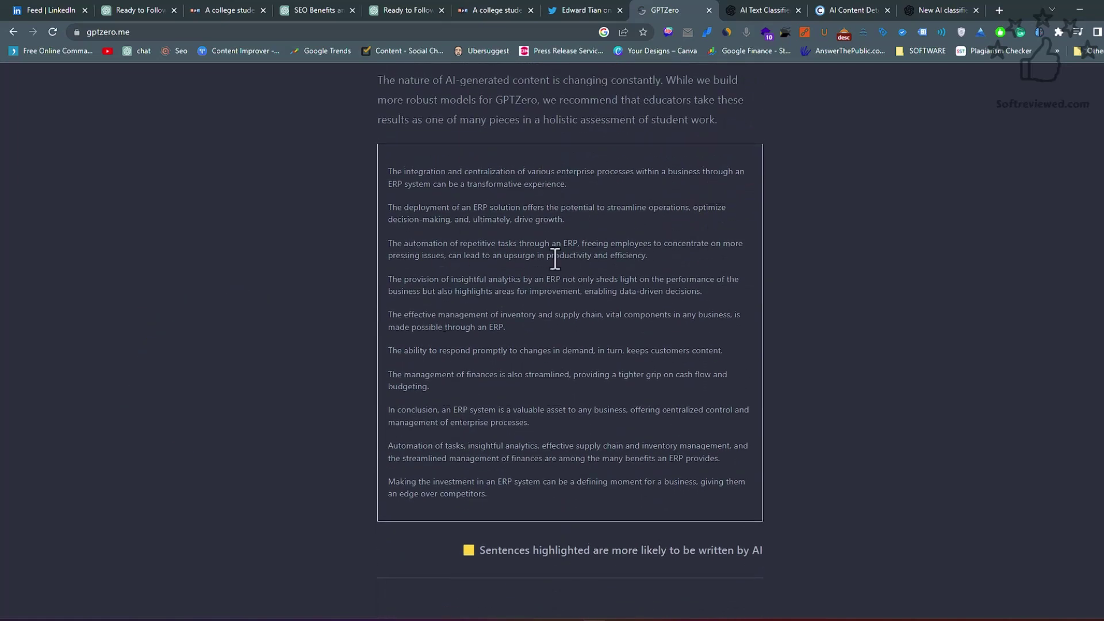
{"action": "scroll", "coordinate": [506, 274], "scroll_direction": "down", "scroll_amount": 6}
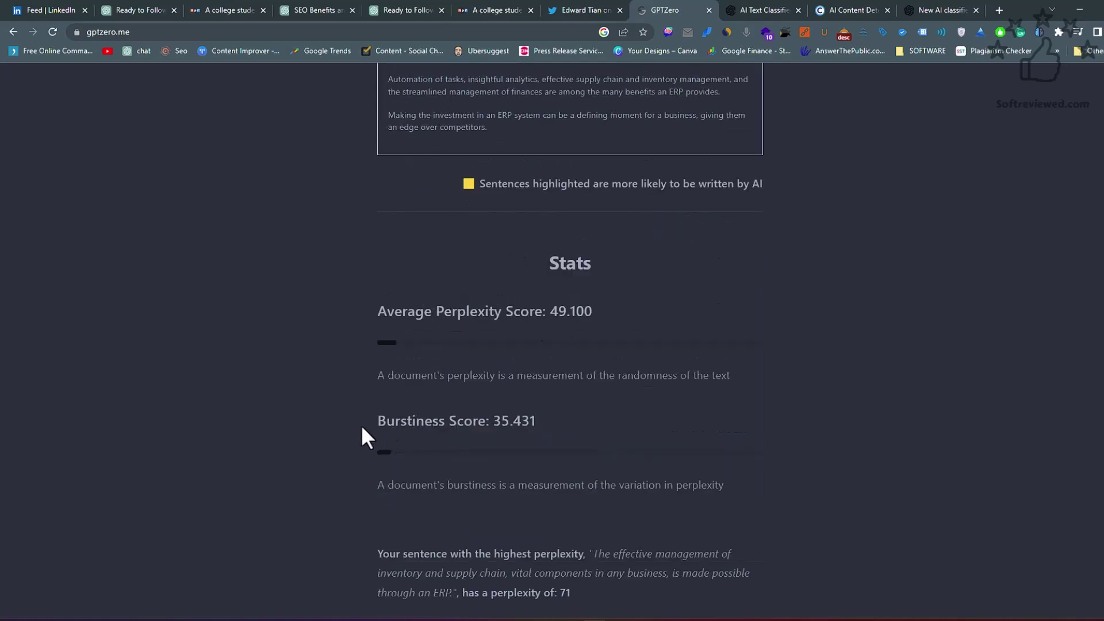
{"action": "scroll", "coordinate": [530, 407], "scroll_direction": "down", "scroll_amount": 3}
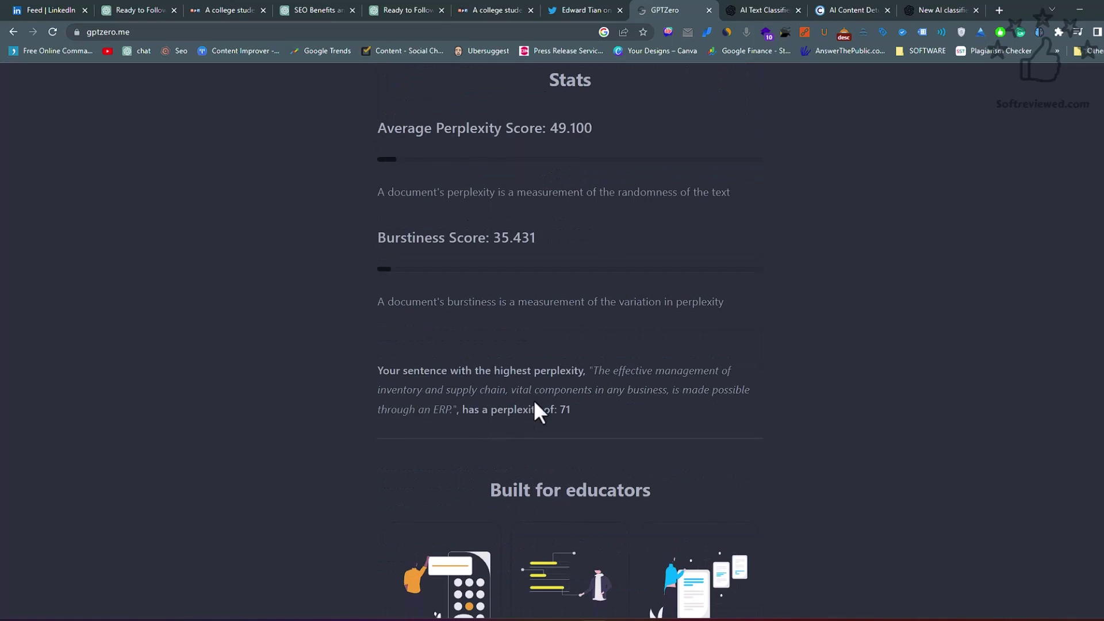
{"action": "scroll", "coordinate": [523, 385], "scroll_direction": "up", "scroll_amount": 3}
{"action": "scroll", "coordinate": [616, 512], "scroll_direction": "down", "scroll_amount": 2}
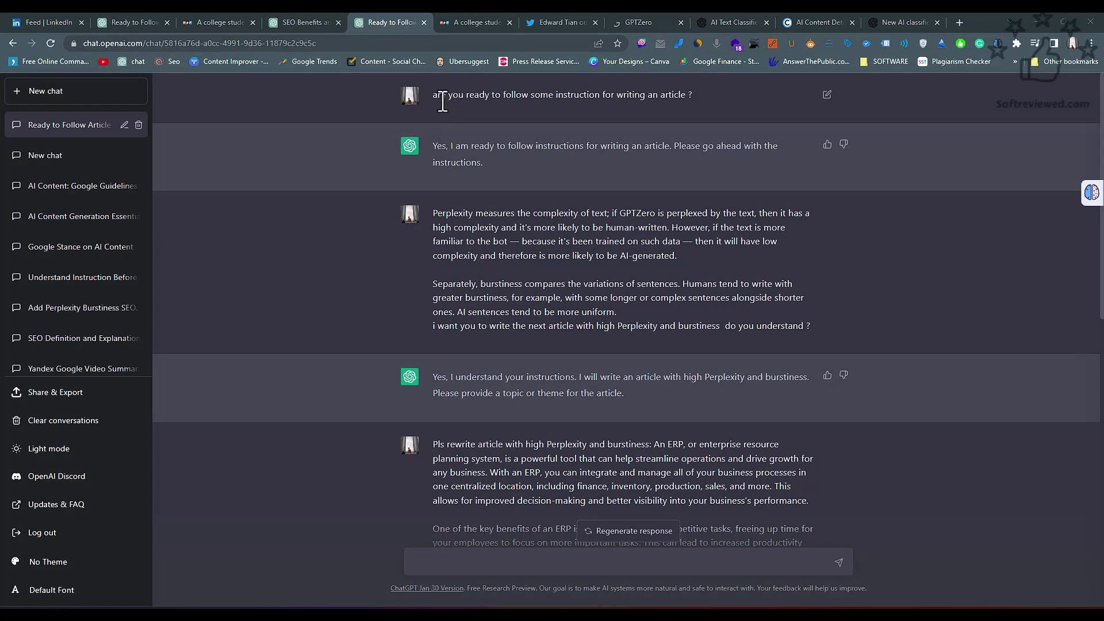
{"action": "left_click_drag", "start_coordinate": [437, 95], "coordinate": [686, 96]}
{"action": "left_click", "coordinate": [685, 96]}
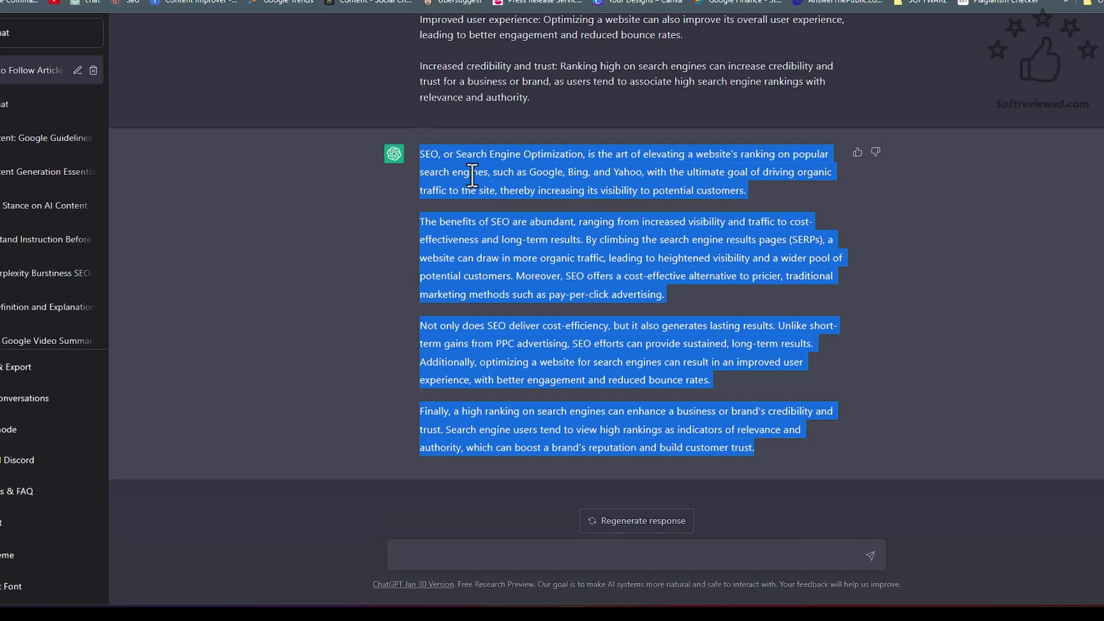
{"action": "scroll", "coordinate": [472, 176], "scroll_direction": "up", "scroll_amount": 3}
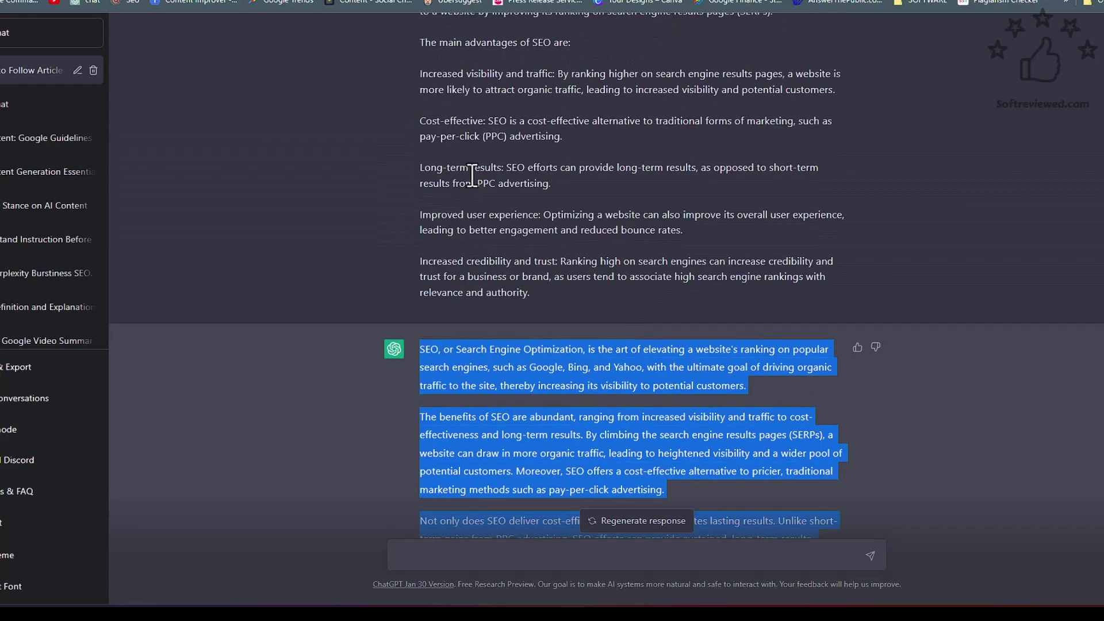